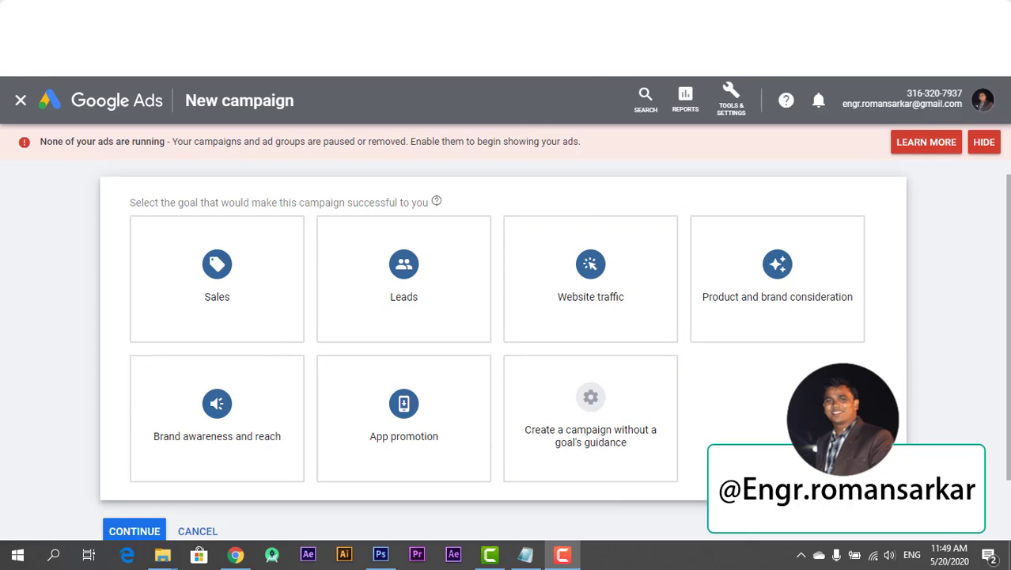
{"action": "left_click", "coordinate": [475, 12]}
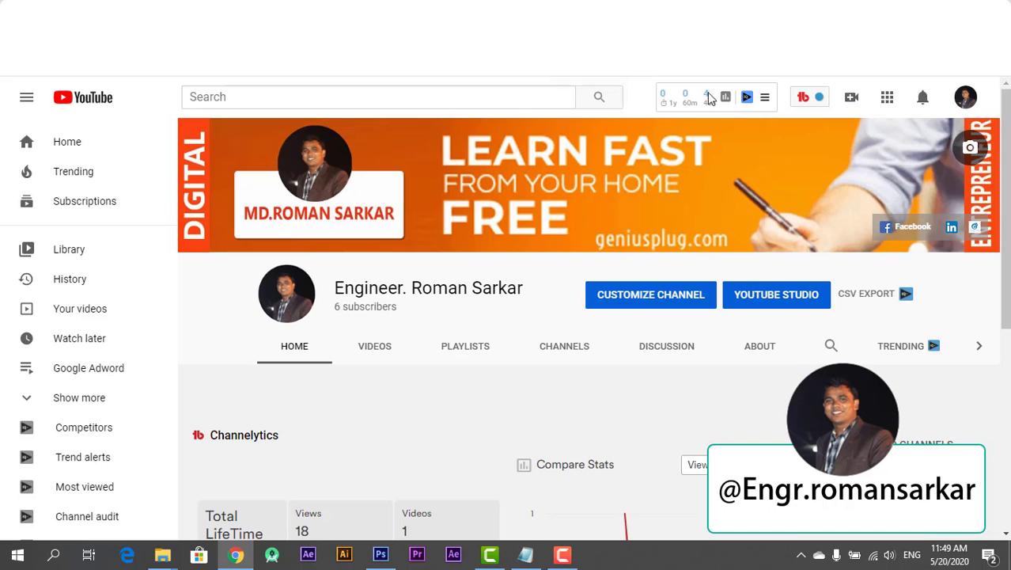
{"action": "left_click", "coordinate": [681, 12]}
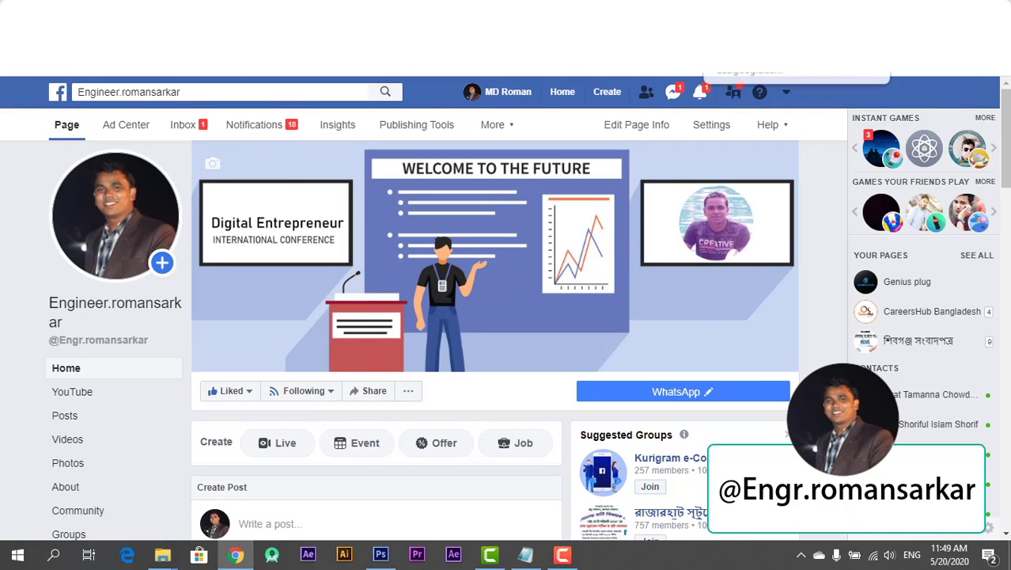
{"action": "left_click", "coordinate": [768, 12]}
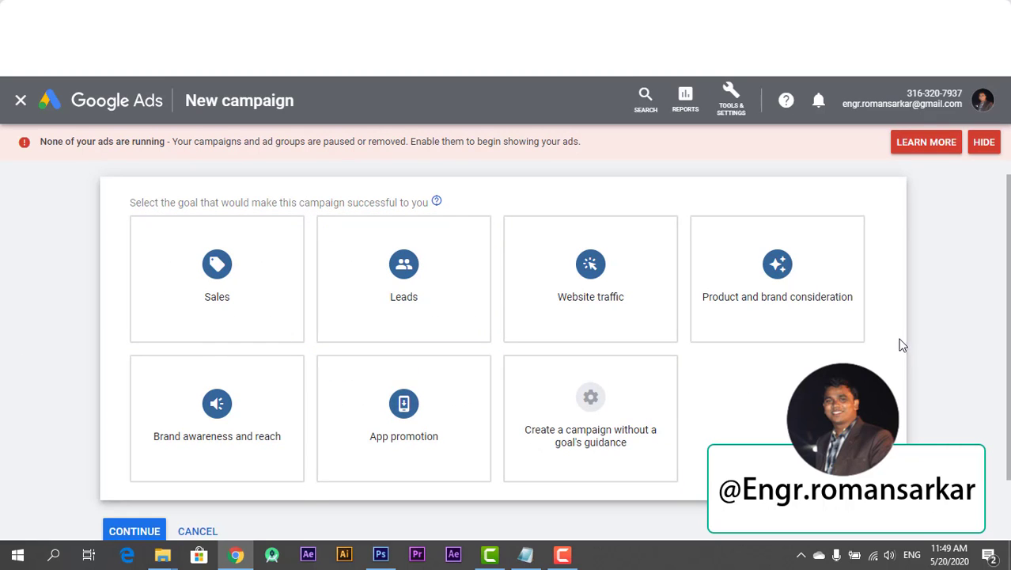
- Choose the Product and brand consideration goal and the Display campaign type for the new campaign
{"action": "left_click", "coordinate": [842, 284]}
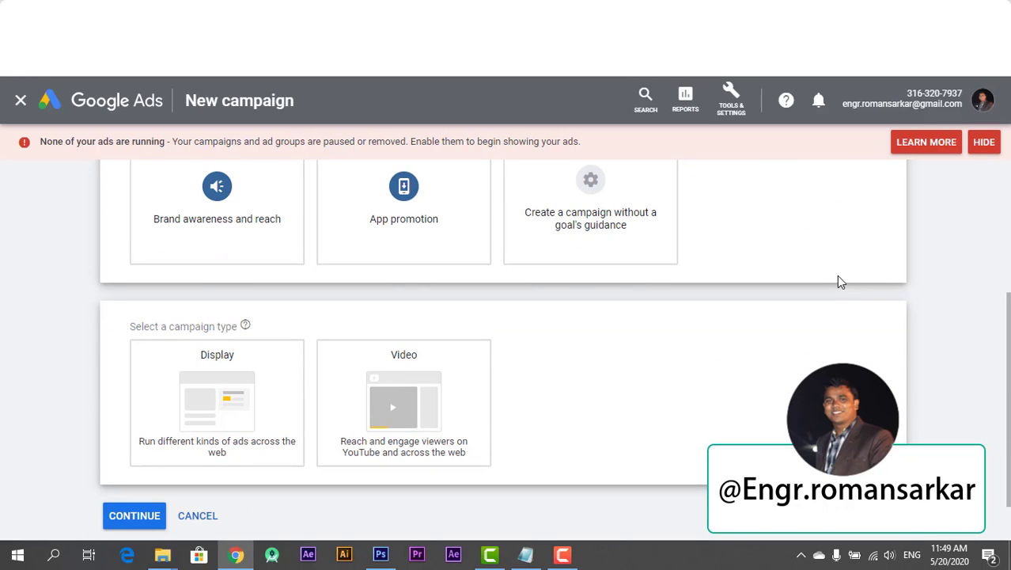
{"action": "scroll", "coordinate": [840, 283], "scroll_direction": "up", "scroll_amount": 2}
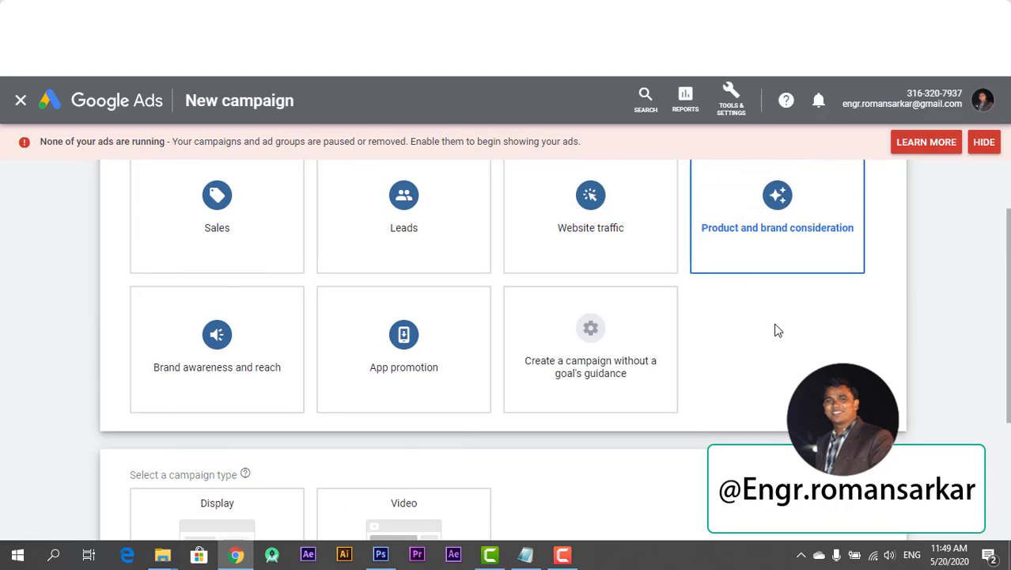
{"action": "scroll", "coordinate": [778, 332], "scroll_direction": "down", "scroll_amount": 1}
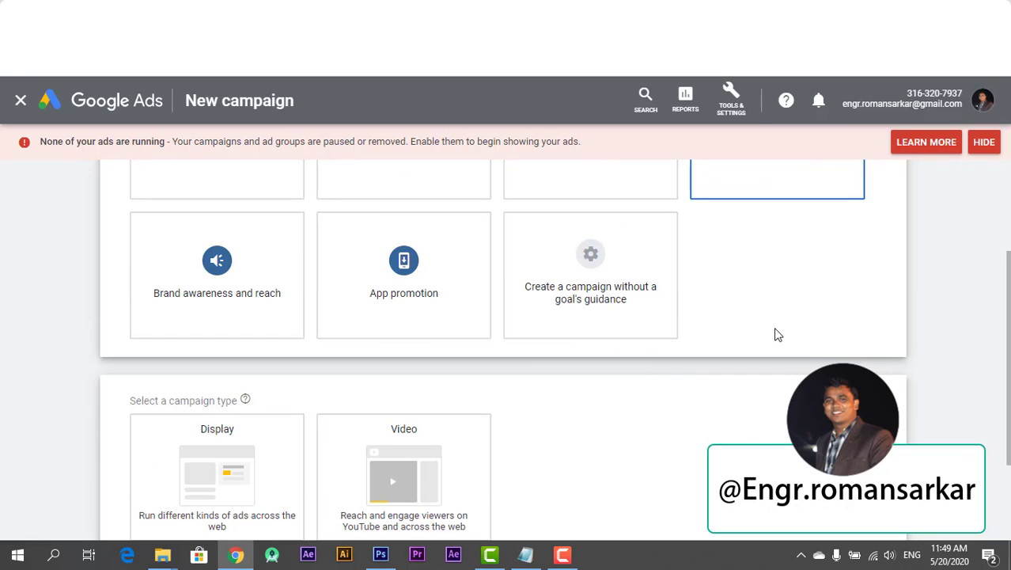
{"action": "scroll", "coordinate": [778, 334], "scroll_direction": "down", "scroll_amount": 1}
{"action": "left_click", "coordinate": [175, 435]}
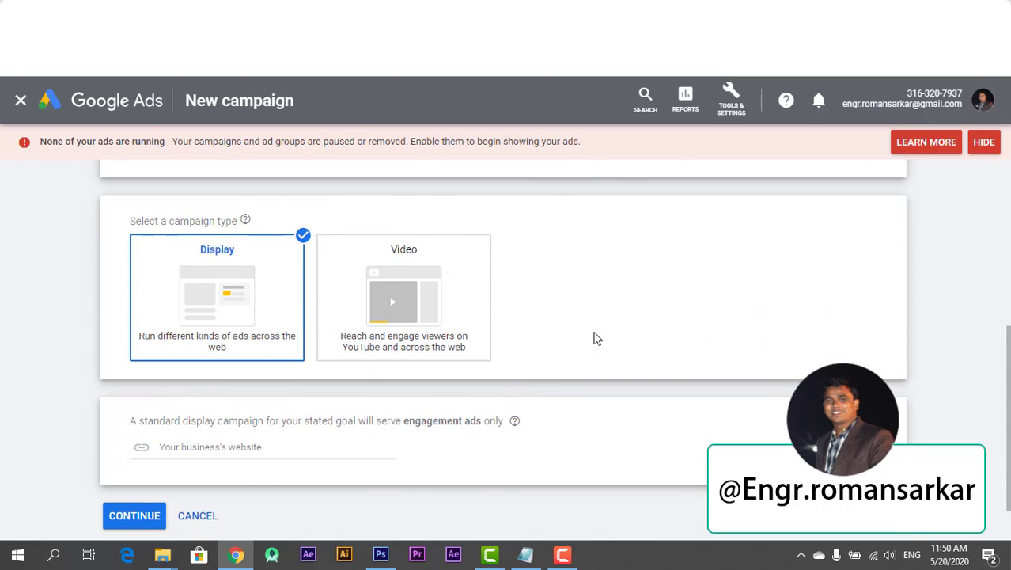
{"action": "scroll", "coordinate": [598, 338], "scroll_direction": "up", "scroll_amount": 2}
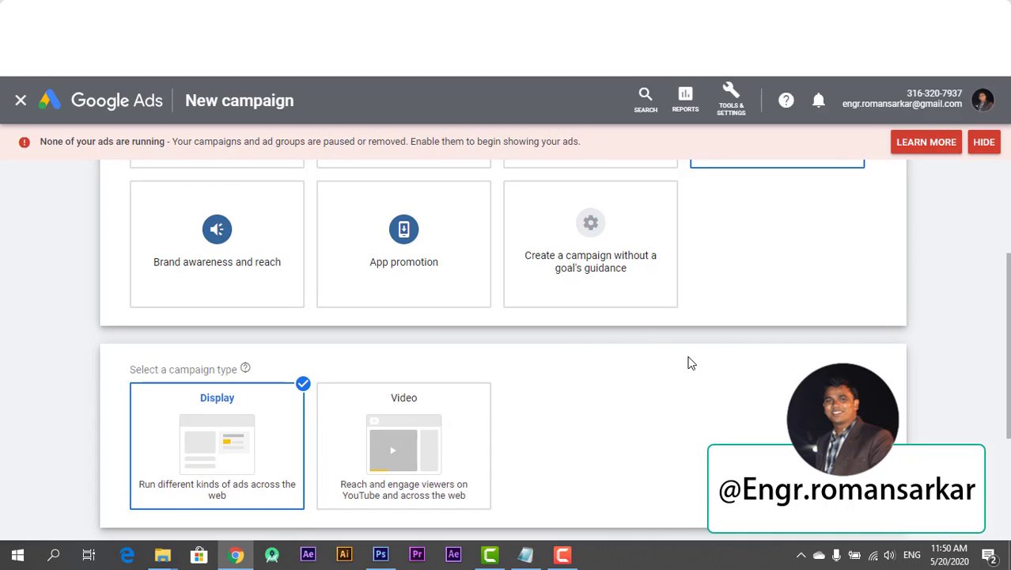
{"action": "scroll", "coordinate": [805, 316], "scroll_direction": "up", "scroll_amount": 2}
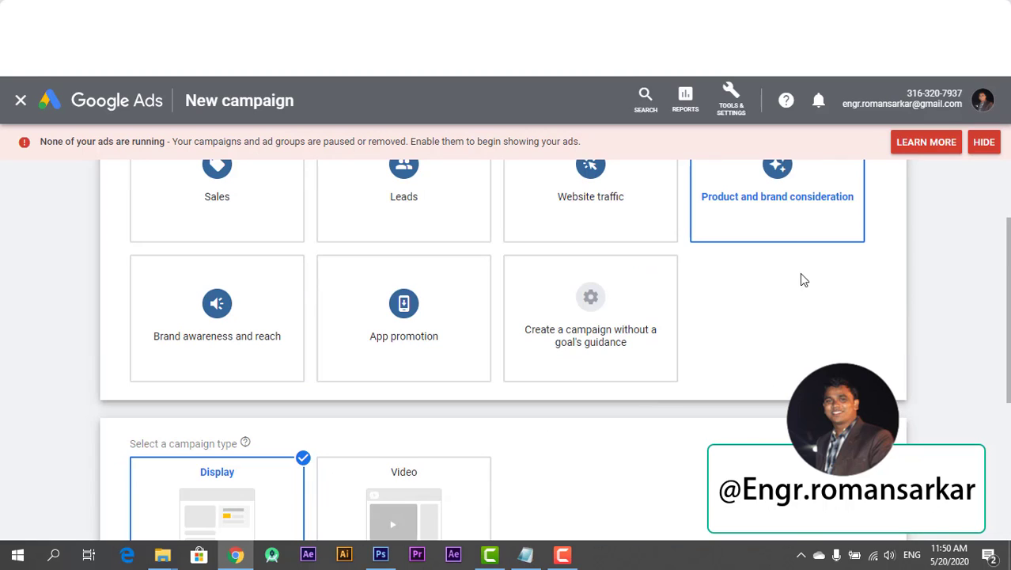
{"action": "scroll", "coordinate": [828, 342], "scroll_direction": "down", "scroll_amount": 3}
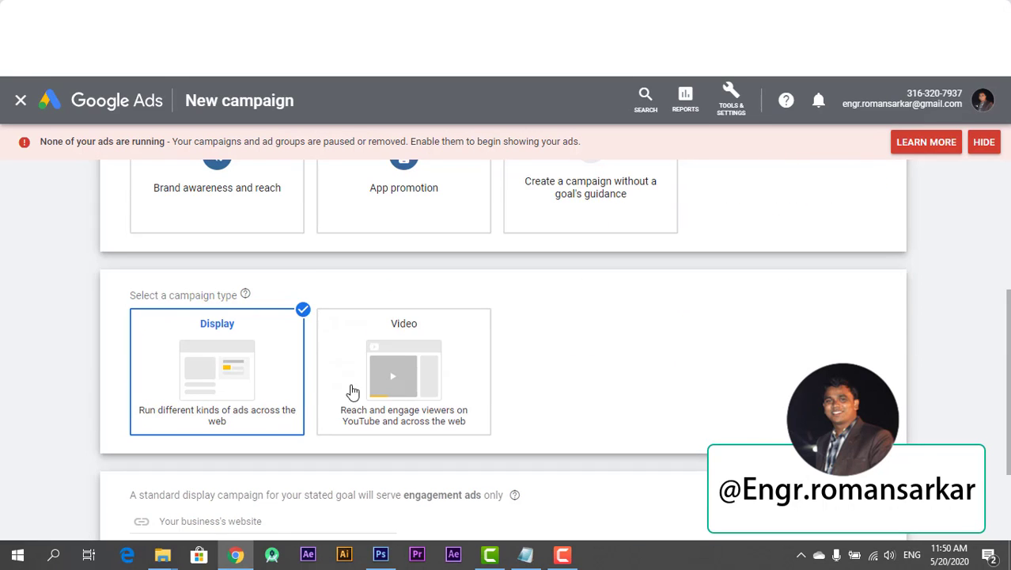
{"action": "scroll", "coordinate": [239, 467], "scroll_direction": "down", "scroll_amount": 1}
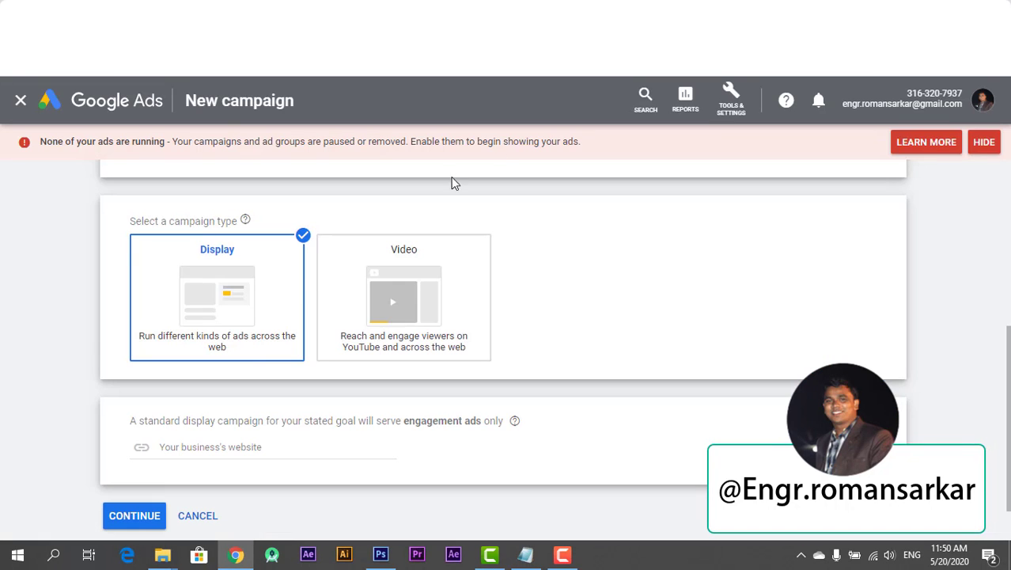
{"action": "left_click", "coordinate": [179, 446]}
{"action": "type", "text": "http://geniusplug.com/"}
{"action": "scroll", "coordinate": [182, 445], "scroll_direction": "down", "scroll_amount": 1}
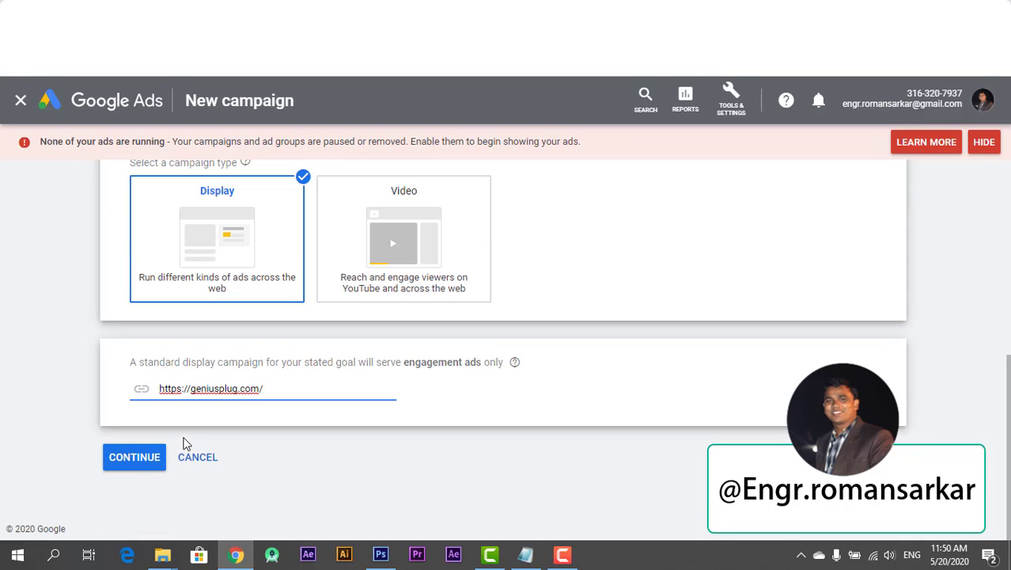
{"action": "left_click", "coordinate": [137, 459]}
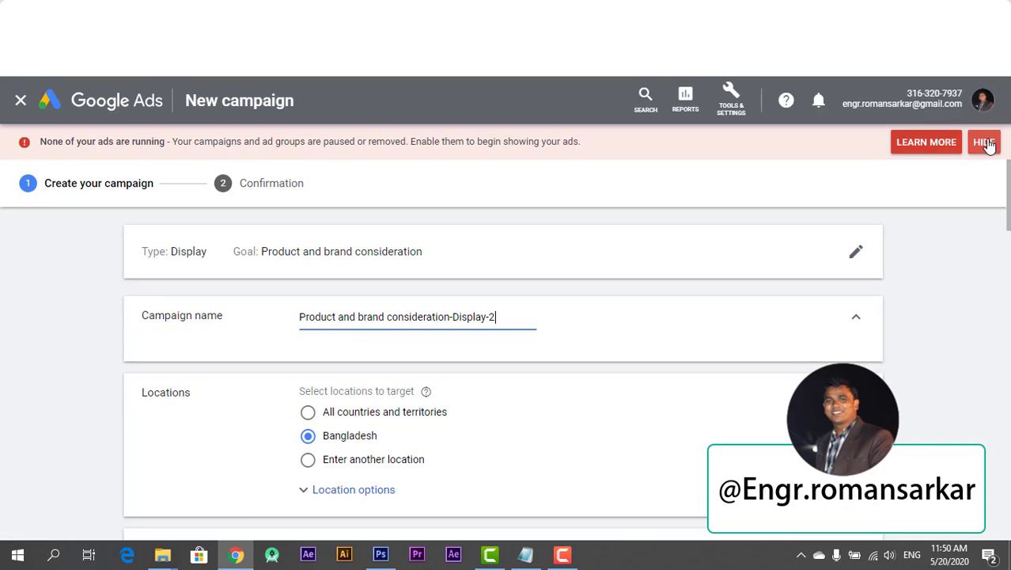
- Hide the notice about ads not running and set the average daily budget to $10
{"action": "left_click", "coordinate": [985, 142]}
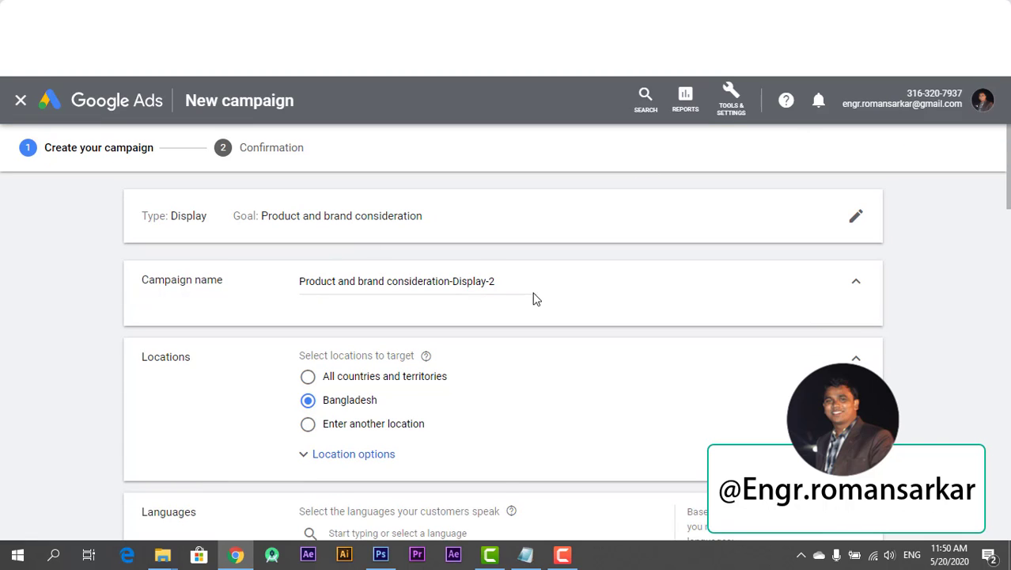
{"action": "scroll", "coordinate": [344, 284], "scroll_direction": "down", "scroll_amount": 2}
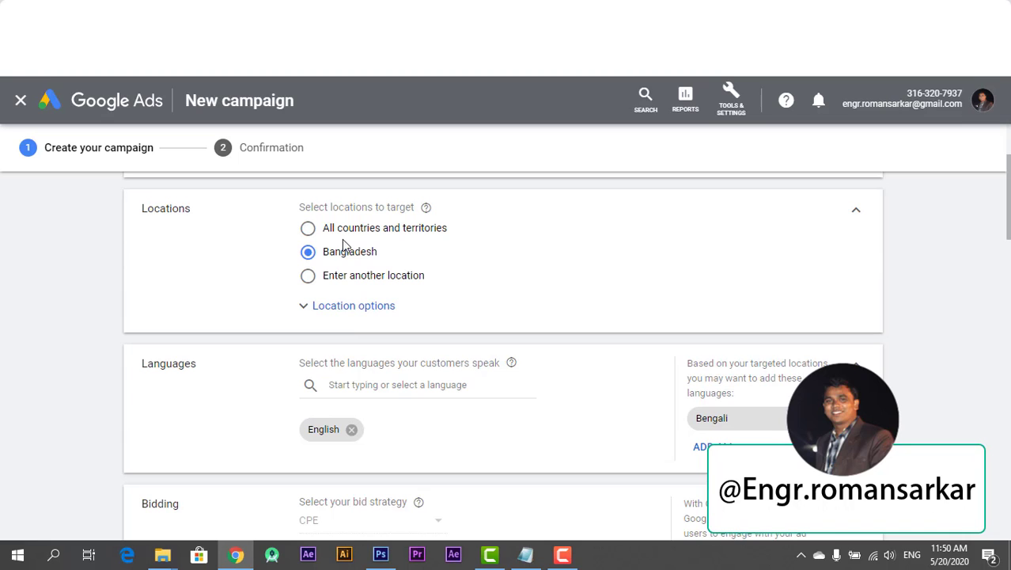
{"action": "scroll", "coordinate": [337, 249], "scroll_direction": "down", "scroll_amount": 1}
{"action": "scroll", "coordinate": [332, 300], "scroll_direction": "down", "scroll_amount": 1}
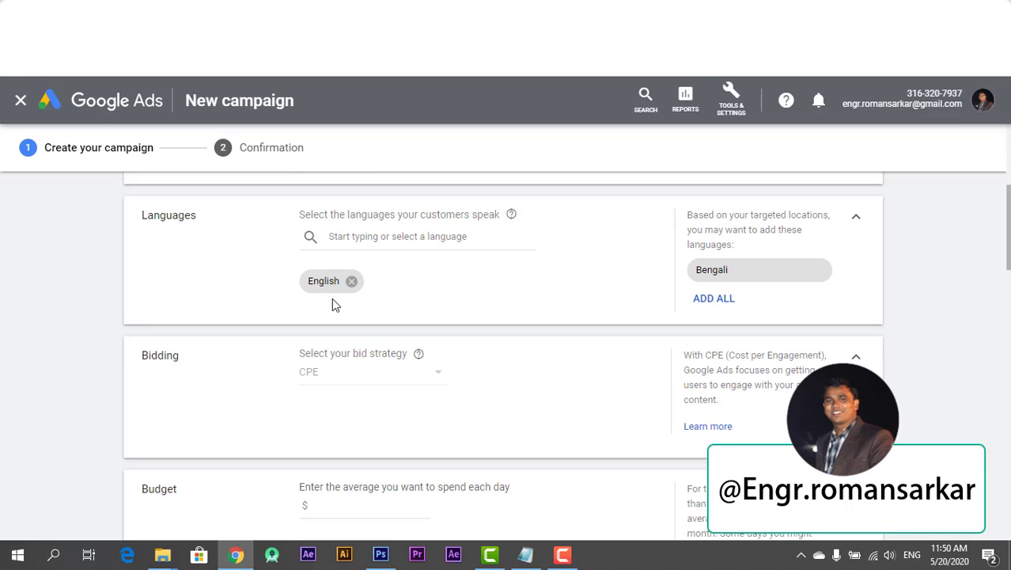
{"action": "scroll", "coordinate": [321, 267], "scroll_direction": "down", "scroll_amount": 2}
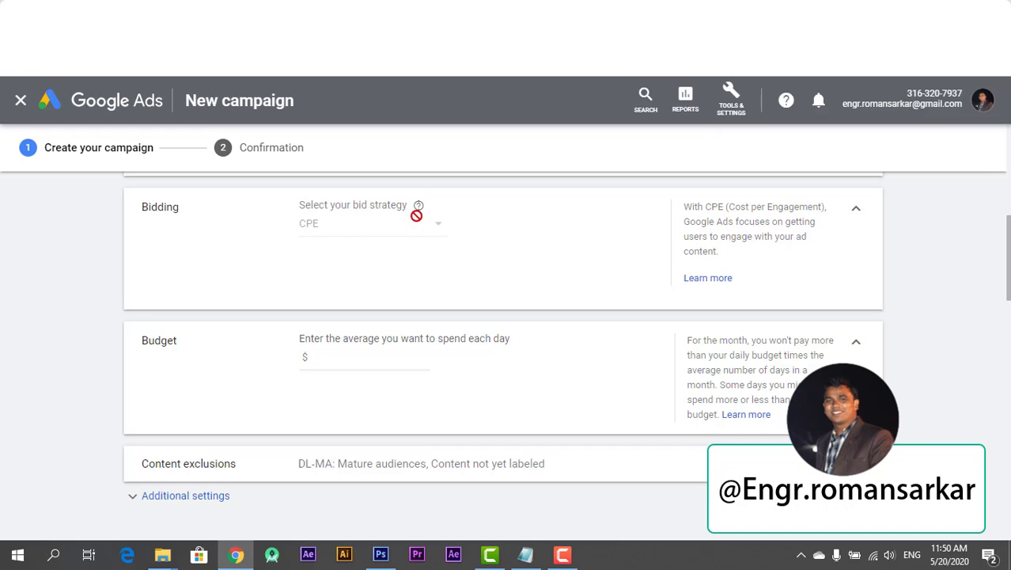
{"action": "mouse_move", "coordinate": [419, 207]}
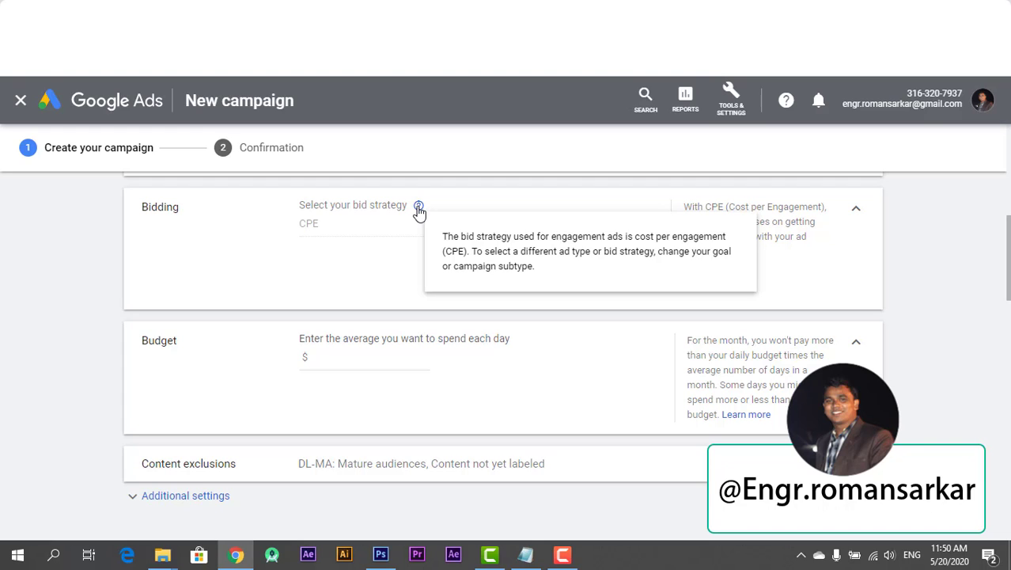
{"action": "left_click", "coordinate": [356, 357]}
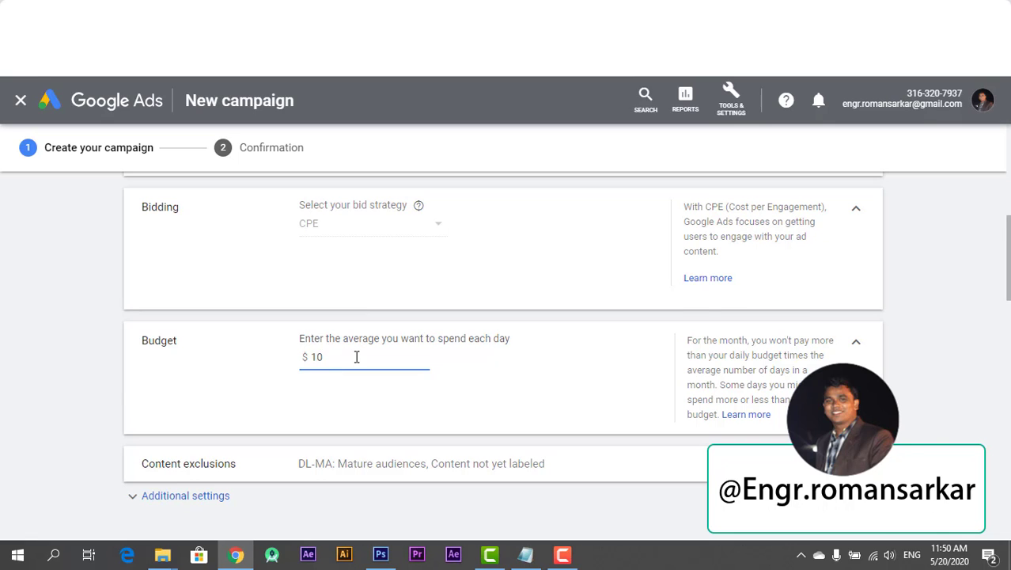
- Add content exclusions for In-video, Parked domains, Embedded YouTube videos, Live streaming YouTube video and DL-G: General audiences
{"action": "scroll", "coordinate": [356, 357], "scroll_direction": "down", "scroll_amount": 3}
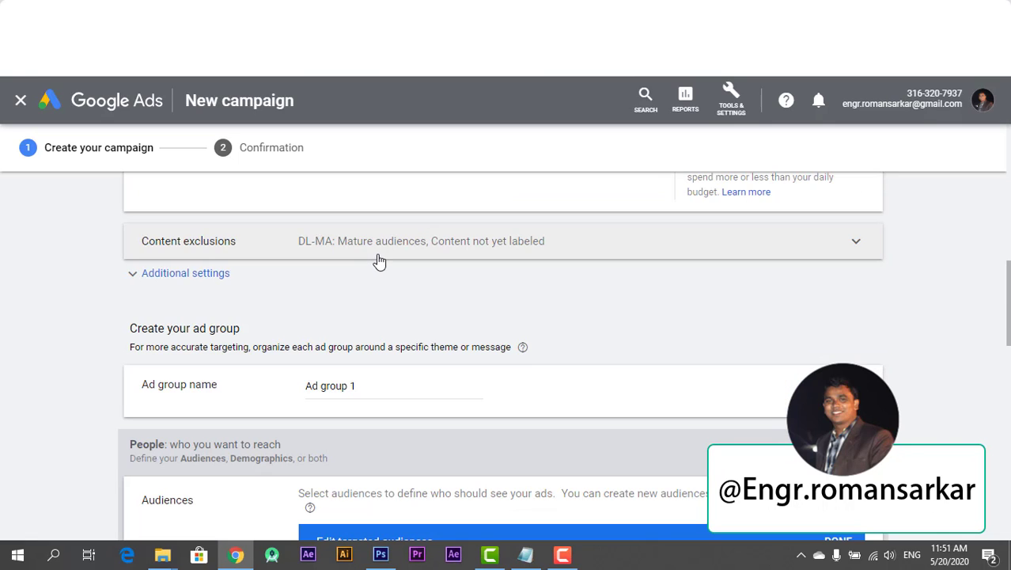
{"action": "left_click", "coordinate": [379, 262]}
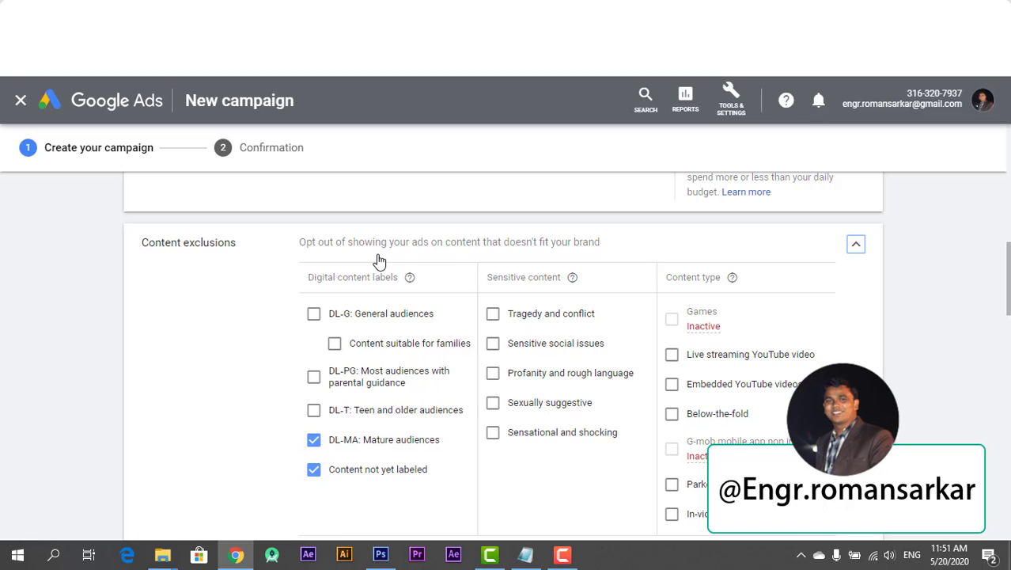
{"action": "scroll", "coordinate": [379, 262], "scroll_direction": "down", "scroll_amount": 1}
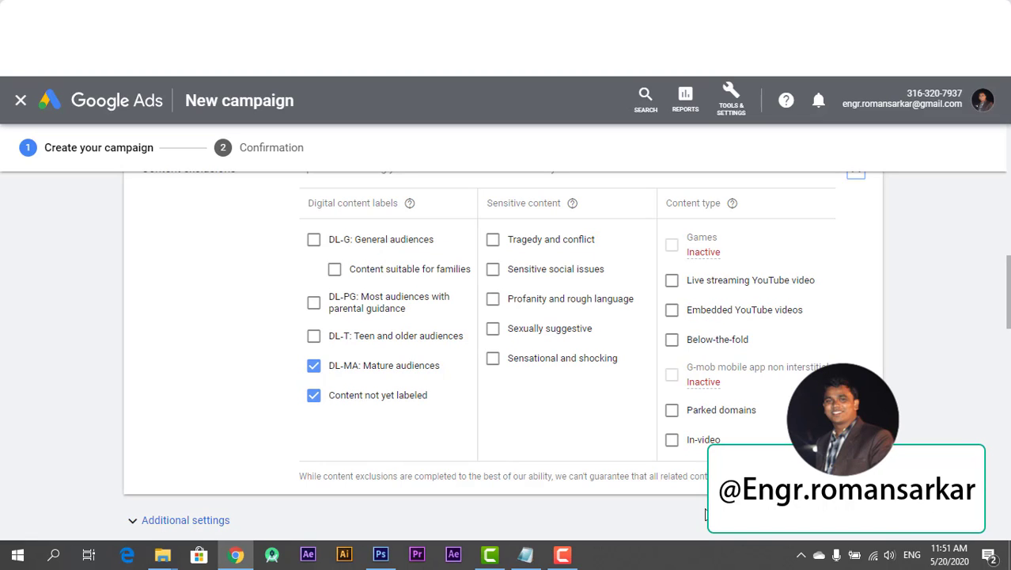
{"action": "left_click", "coordinate": [672, 442]}
{"action": "left_click", "coordinate": [672, 411]}
{"action": "left_click", "coordinate": [672, 310]}
{"action": "left_click", "coordinate": [671, 281]}
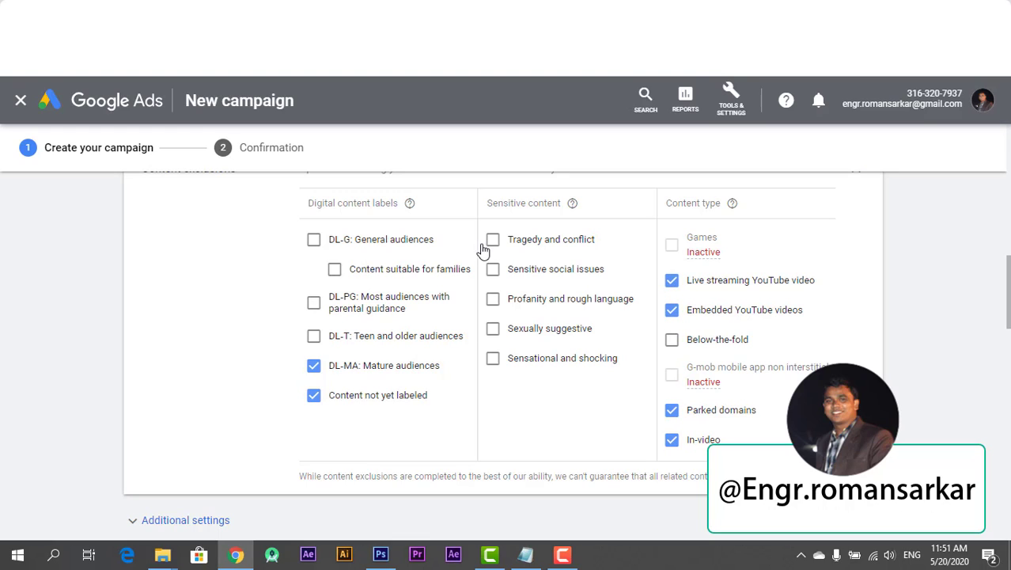
{"action": "left_click", "coordinate": [314, 241]}
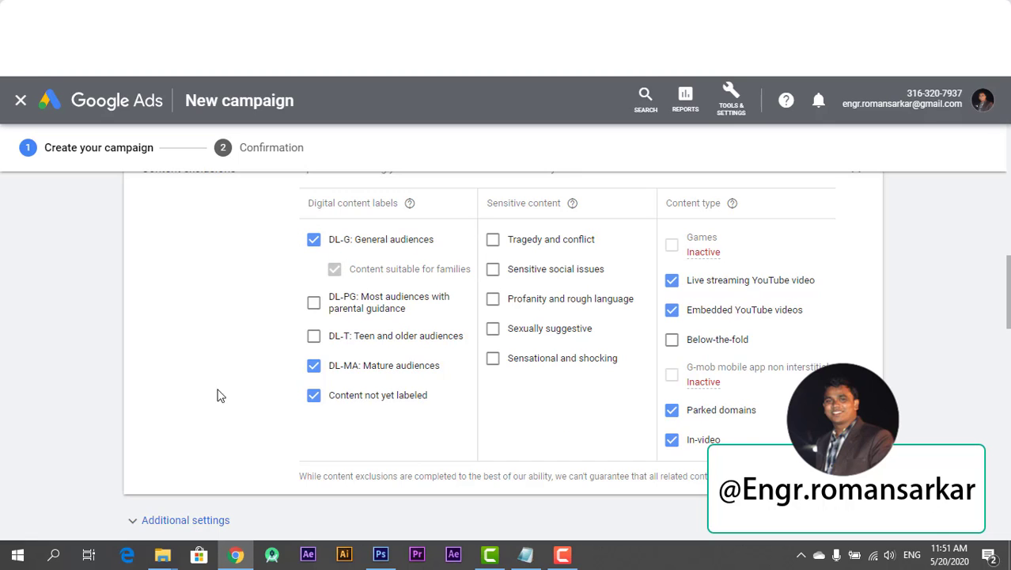
- Target the ad group at the Cloud Services Power Users, Business Professionals, Technophiles and Business Technology audiences
{"action": "scroll", "coordinate": [206, 423], "scroll_direction": "down", "scroll_amount": 2}
{"action": "scroll", "coordinate": [205, 419], "scroll_direction": "down", "scroll_amount": 2}
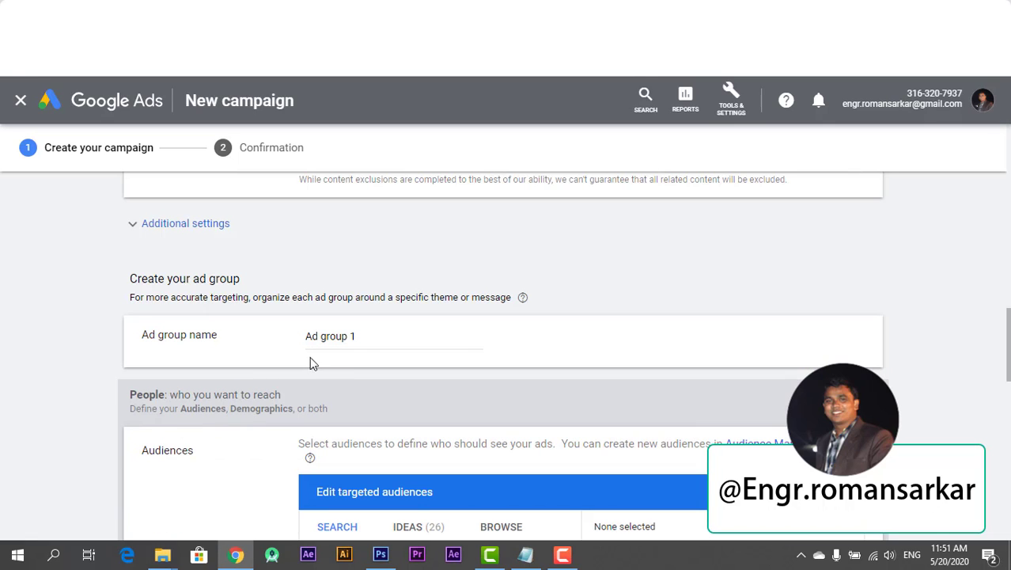
{"action": "left_click", "coordinate": [353, 338]}
{"action": "scroll", "coordinate": [197, 352], "scroll_direction": "down", "scroll_amount": 2}
{"action": "scroll", "coordinate": [197, 352], "scroll_direction": "down", "scroll_amount": 1}
{"action": "left_click", "coordinate": [322, 401]}
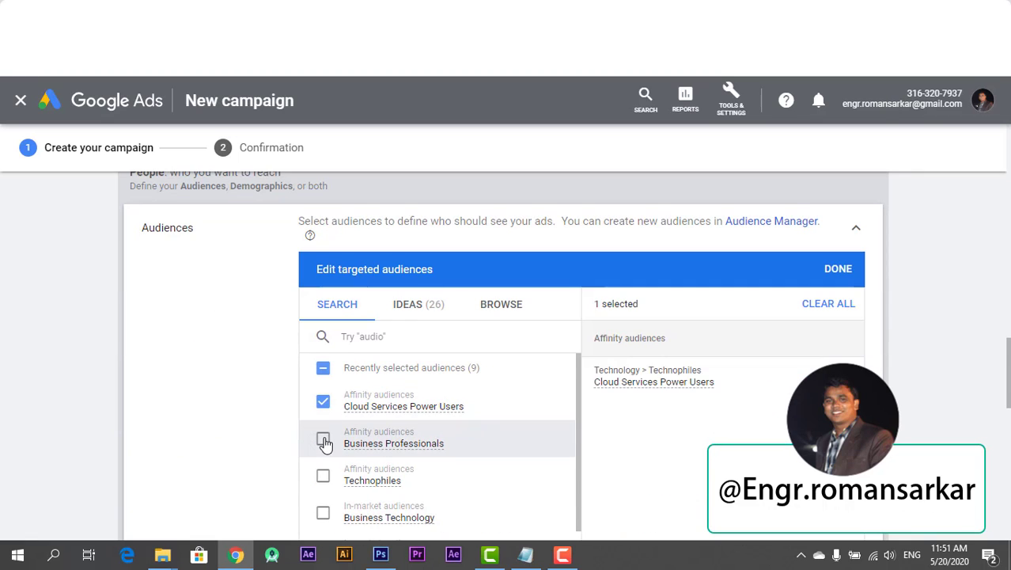
{"action": "left_click", "coordinate": [323, 438]}
{"action": "left_click", "coordinate": [323, 477]}
{"action": "left_click", "coordinate": [322, 513]}
- Expand the demographics targeting and review its gender, age, parental status and household income options
{"action": "scroll", "coordinate": [255, 440], "scroll_direction": "down", "scroll_amount": 4}
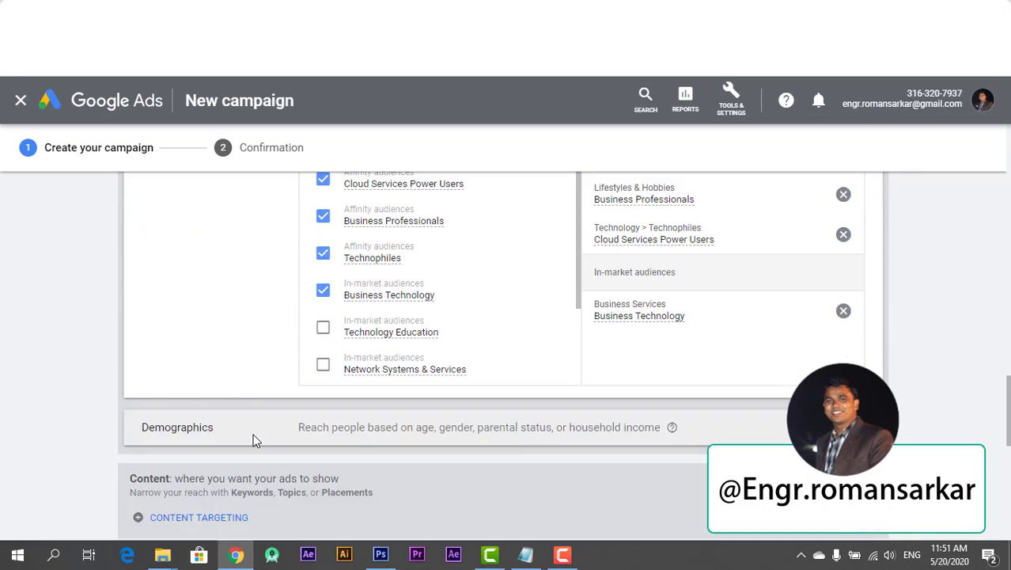
{"action": "left_click", "coordinate": [341, 371]}
{"action": "scroll", "coordinate": [341, 377], "scroll_direction": "down", "scroll_amount": 3}
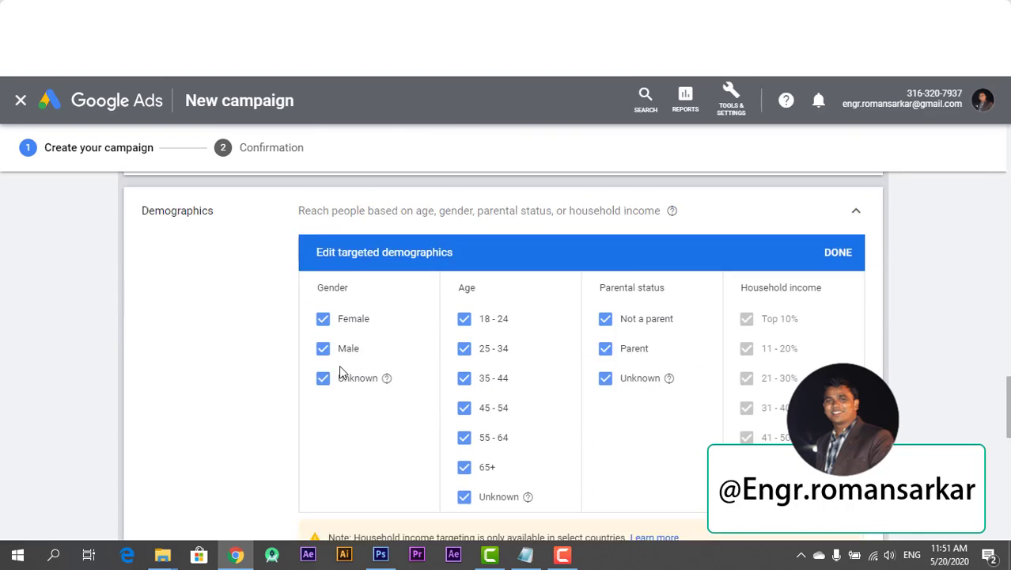
{"action": "scroll", "coordinate": [474, 287], "scroll_direction": "up", "scroll_amount": 2}
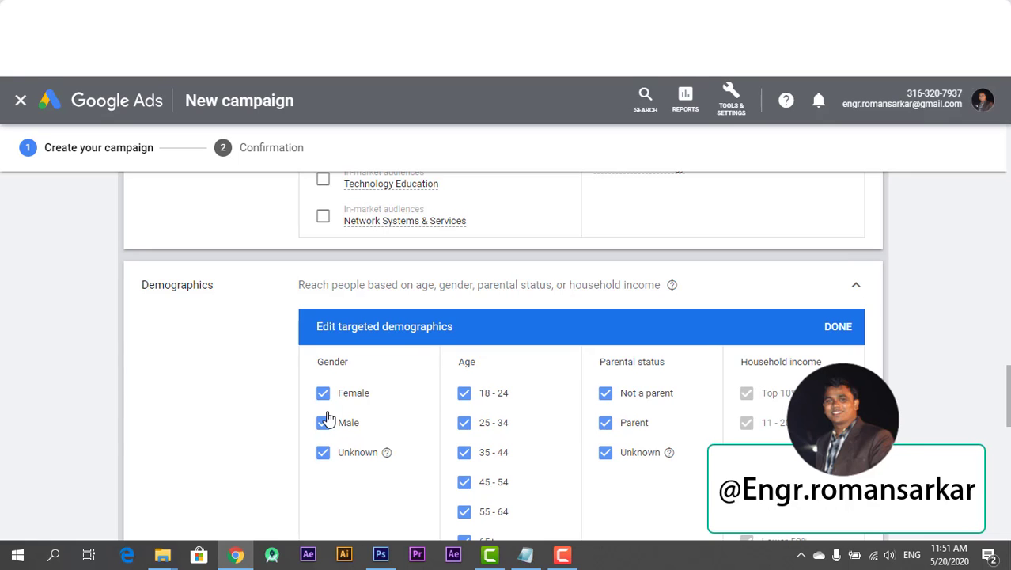
{"action": "scroll", "coordinate": [518, 387], "scroll_direction": "down", "scroll_amount": 4}
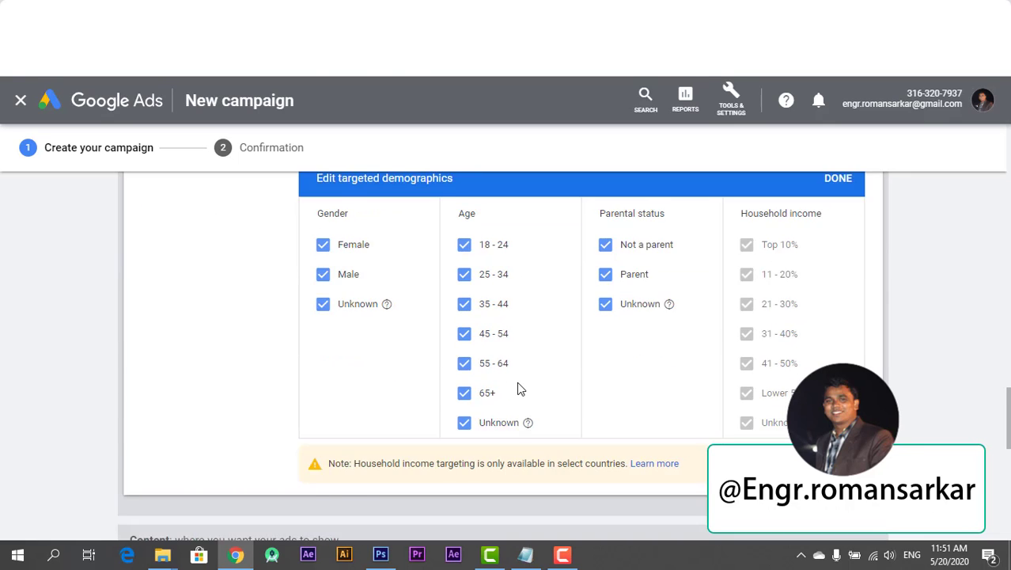
- Set the ad group's cost per engagement bid to $5
{"action": "scroll", "coordinate": [535, 301], "scroll_direction": "down", "scroll_amount": 1}
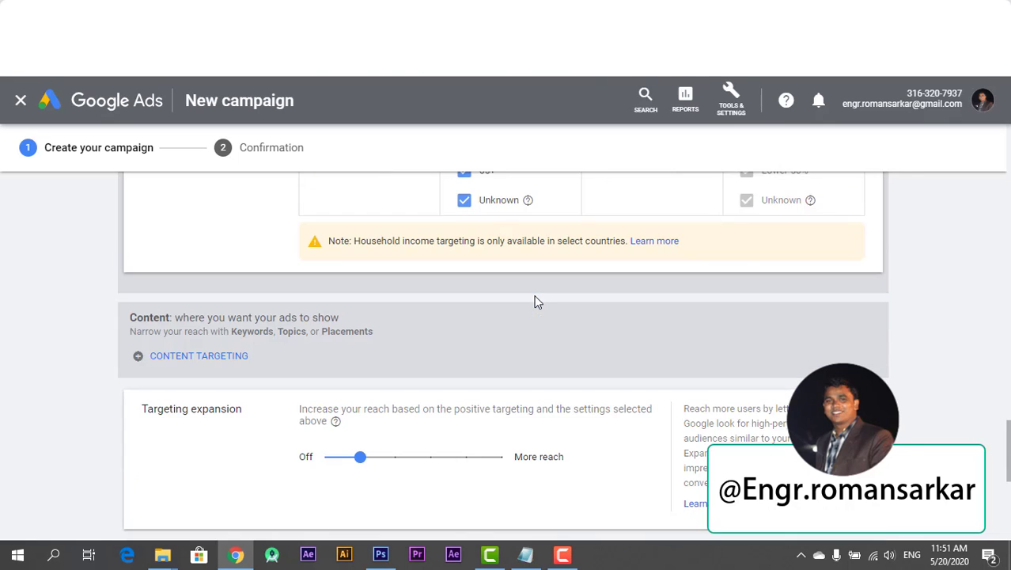
{"action": "scroll", "coordinate": [534, 301], "scroll_direction": "down", "scroll_amount": 3}
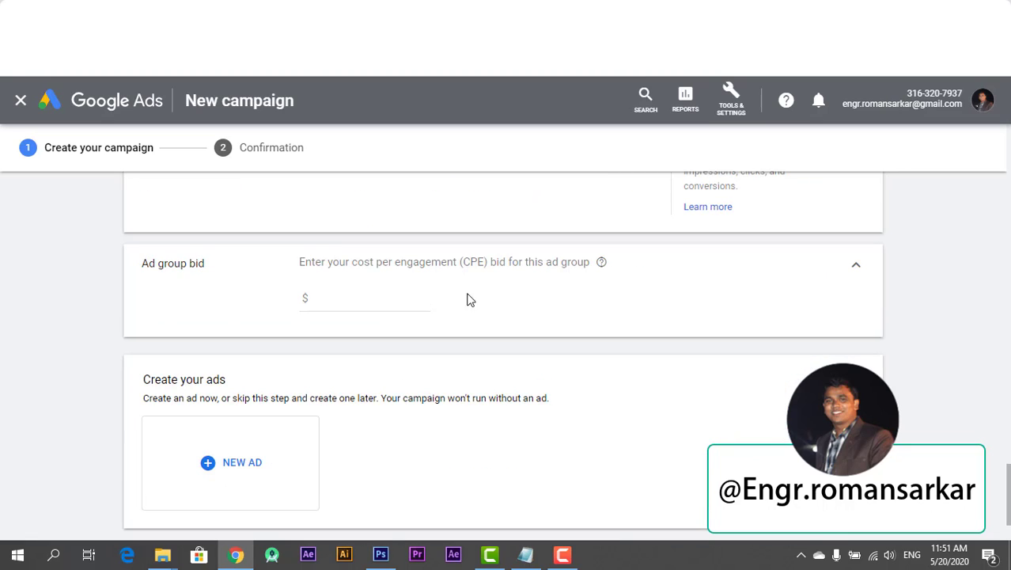
{"action": "left_click", "coordinate": [337, 301]}
{"action": "type", "text": "5"}
- Start a new lightbox ad for the ad group and bring up its creation form
{"action": "scroll", "coordinate": [337, 301], "scroll_direction": "down", "scroll_amount": 1}
{"action": "left_click", "coordinate": [239, 369]}
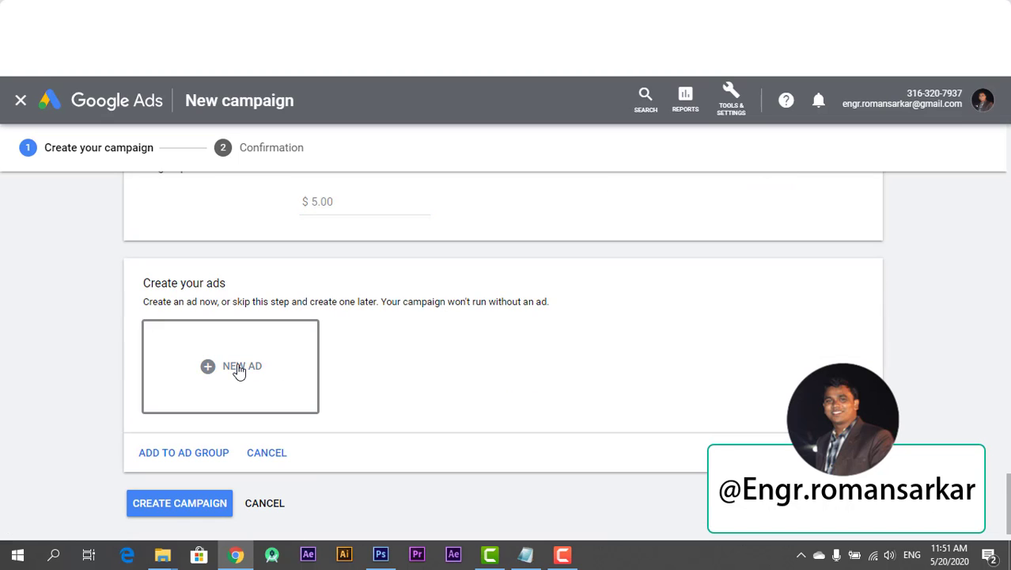
{"action": "scroll", "coordinate": [246, 384], "scroll_direction": "down", "scroll_amount": 1}
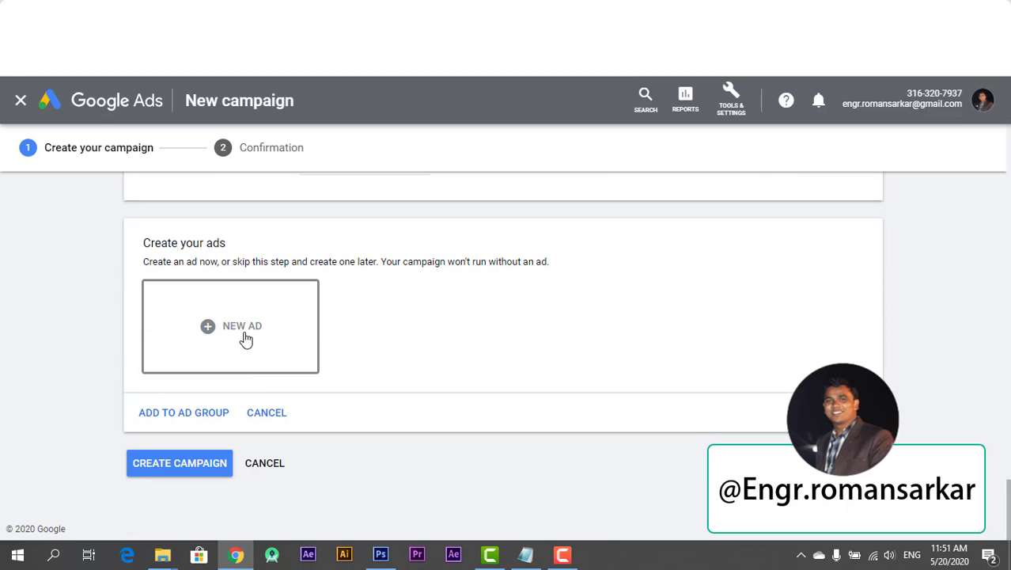
{"action": "left_click", "coordinate": [177, 417]}
{"action": "scroll", "coordinate": [339, 357], "scroll_direction": "down", "scroll_amount": 3}
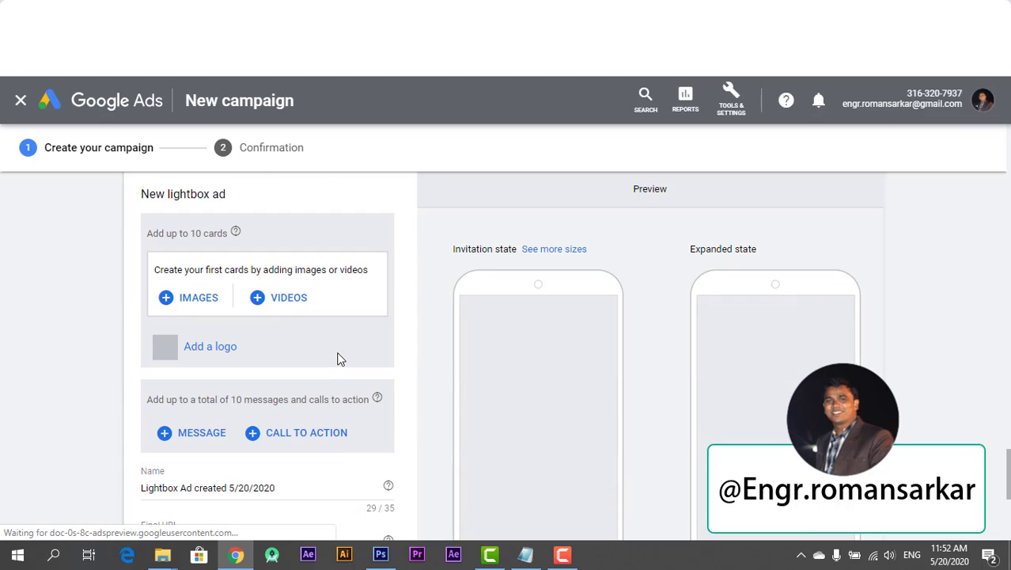
- Add the 135 × 24 Genius Plug image scanned from the website to the lightbox ad as a gallery card
{"action": "scroll", "coordinate": [302, 373], "scroll_direction": "down", "scroll_amount": 1}
{"action": "scroll", "coordinate": [302, 375], "scroll_direction": "up", "scroll_amount": 2}
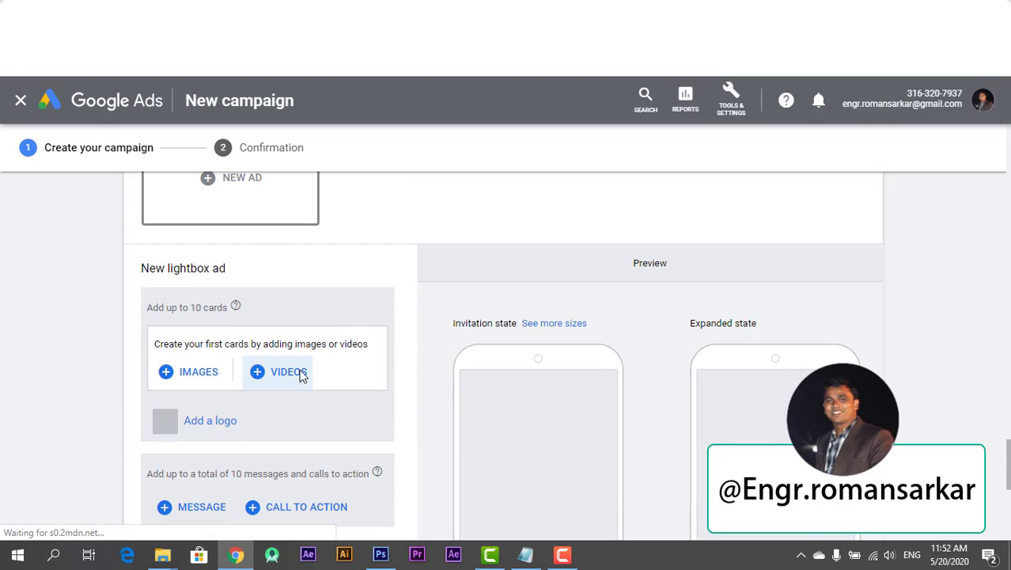
{"action": "scroll", "coordinate": [365, 380], "scroll_direction": "down", "scroll_amount": 1}
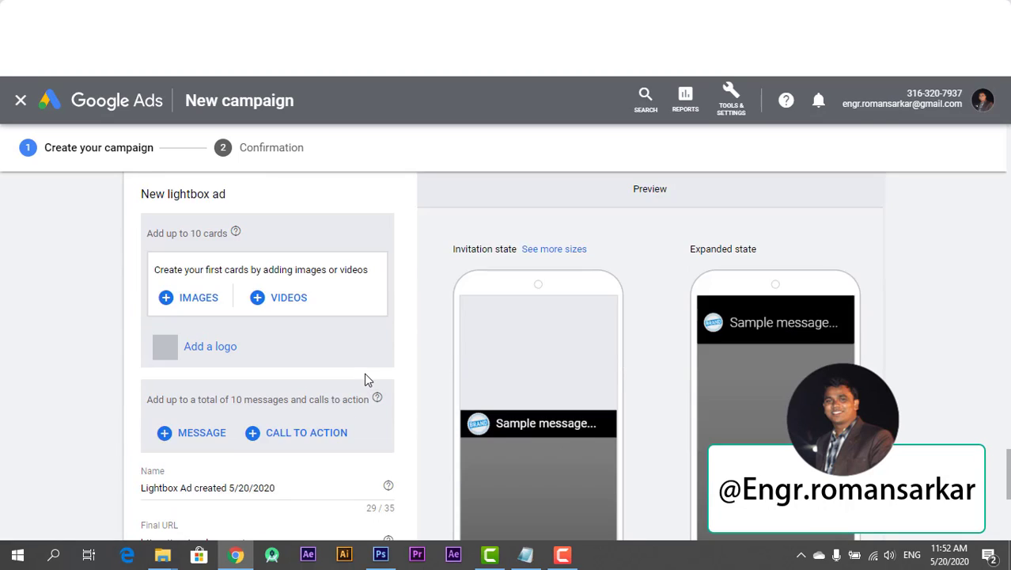
{"action": "scroll", "coordinate": [366, 380], "scroll_direction": "down", "scroll_amount": 1}
{"action": "scroll", "coordinate": [365, 379], "scroll_direction": "up", "scroll_amount": 1}
{"action": "left_click", "coordinate": [192, 307]}
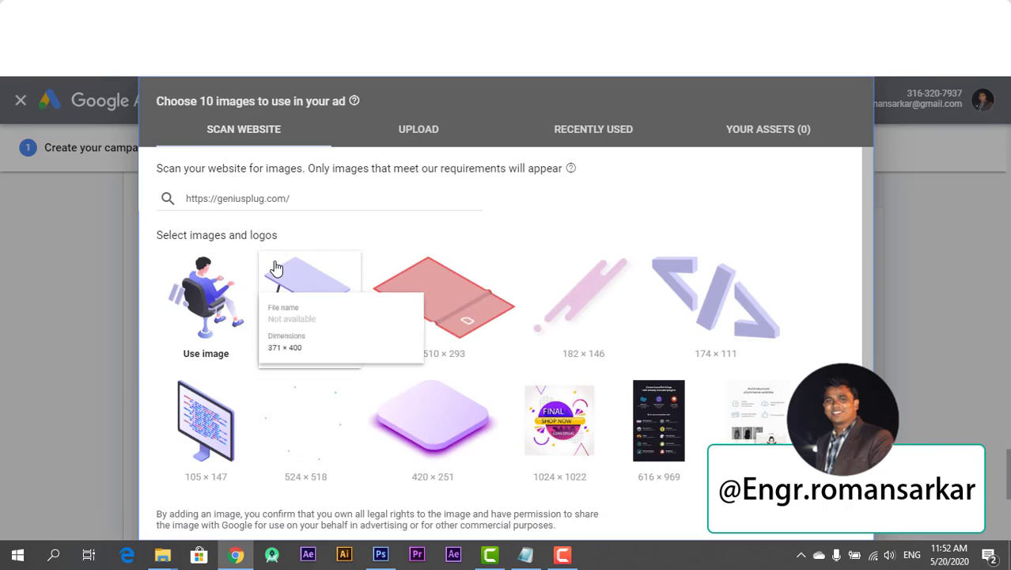
{"action": "scroll", "coordinate": [291, 417], "scroll_direction": "down", "scroll_amount": 2}
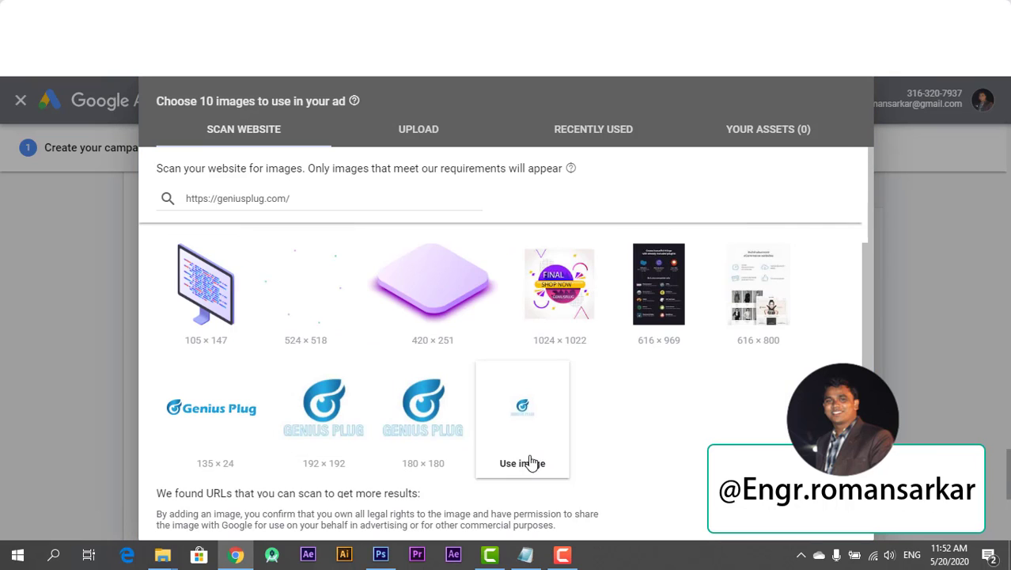
{"action": "left_click", "coordinate": [249, 466]}
{"action": "scroll", "coordinate": [228, 411], "scroll_direction": "down", "scroll_amount": 1}
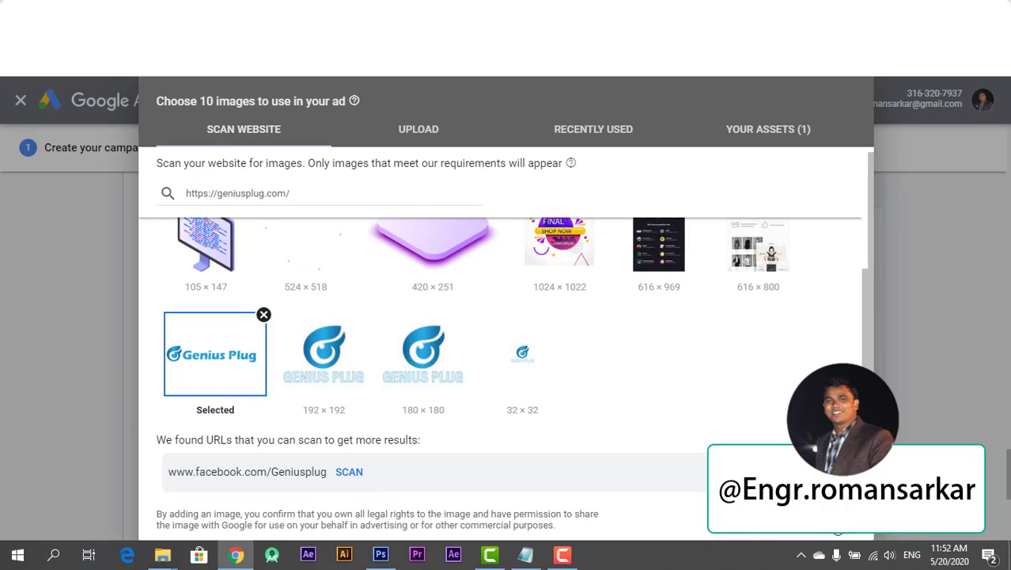
{"action": "left_click", "coordinate": [835, 523]}
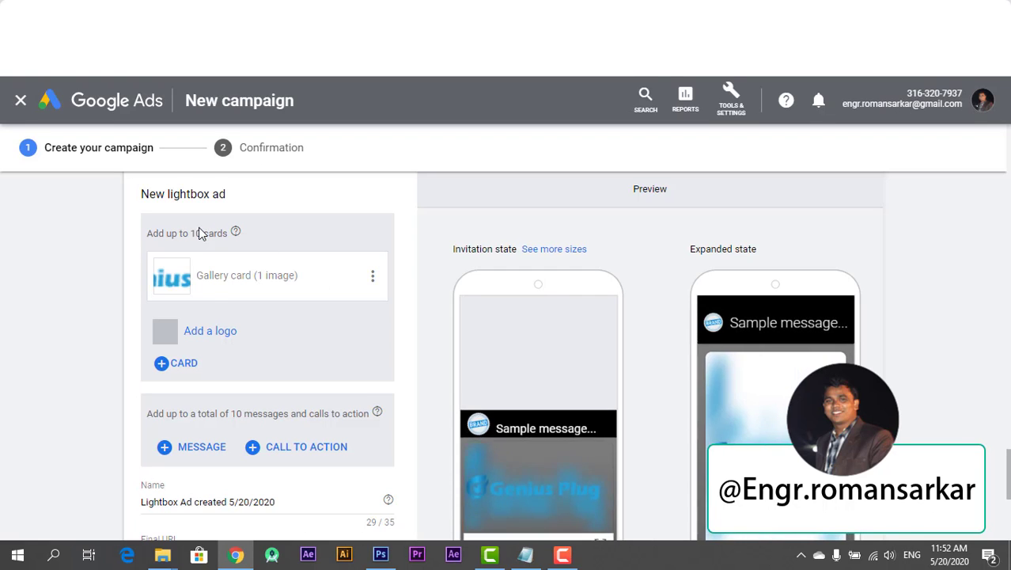
- Expand the gallery card and delete its Genius Plug image
{"action": "scroll", "coordinate": [205, 237], "scroll_direction": "down", "scroll_amount": 1}
{"action": "scroll", "coordinate": [205, 237], "scroll_direction": "up", "scroll_amount": 1}
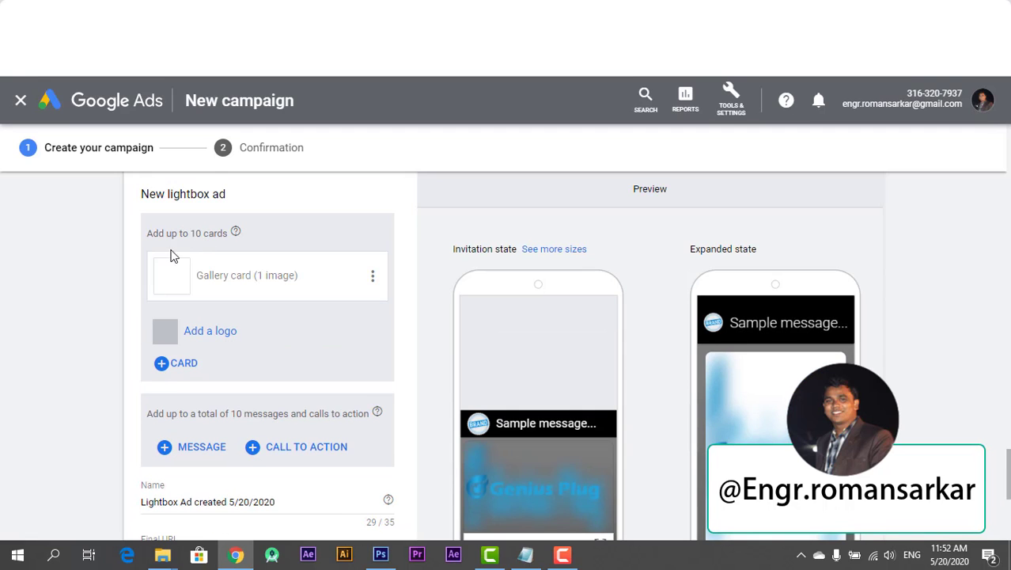
{"action": "left_click", "coordinate": [183, 286]}
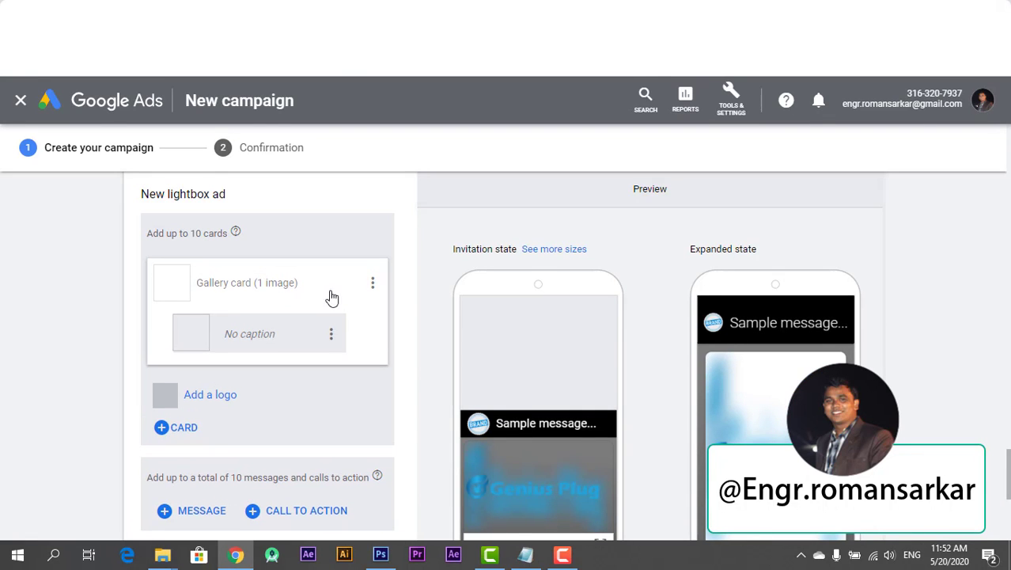
{"action": "left_click", "coordinate": [331, 334]}
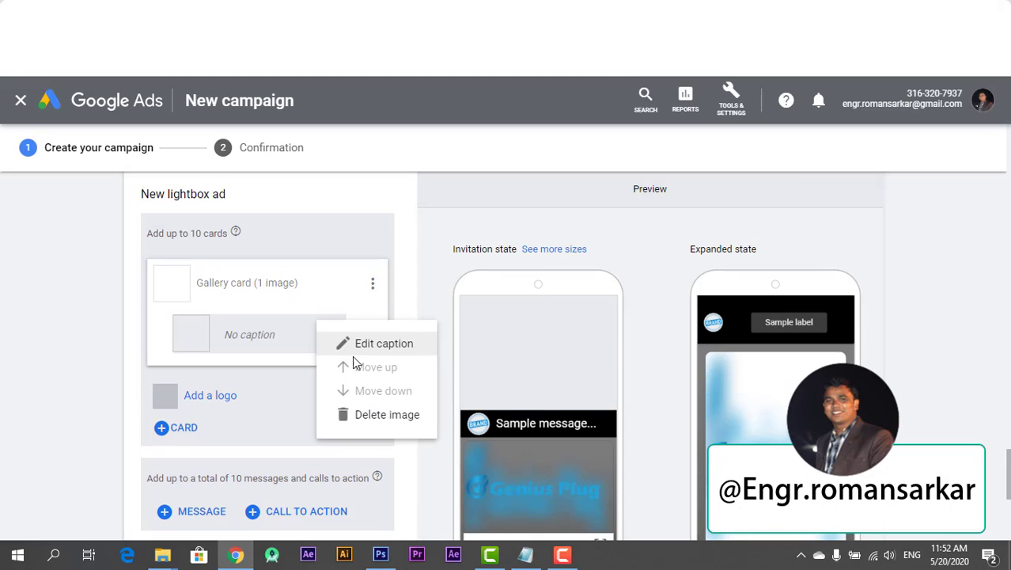
{"action": "left_click", "coordinate": [364, 414]}
- Add the 105 × 147 computer monitor image scanned from the website as the ad's gallery card
{"action": "left_click", "coordinate": [196, 298]}
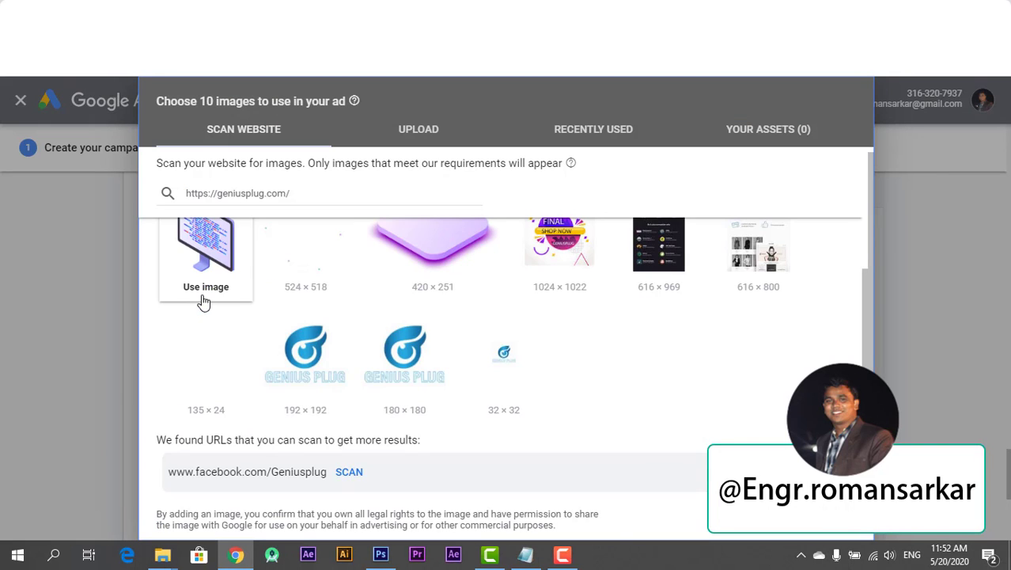
{"action": "left_click", "coordinate": [205, 310]}
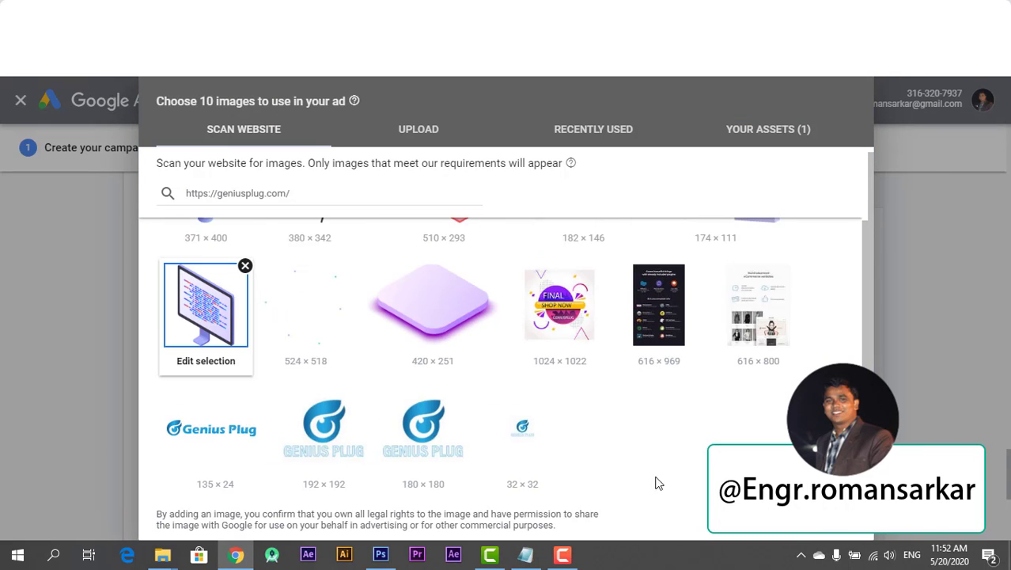
{"action": "left_click", "coordinate": [845, 539]}
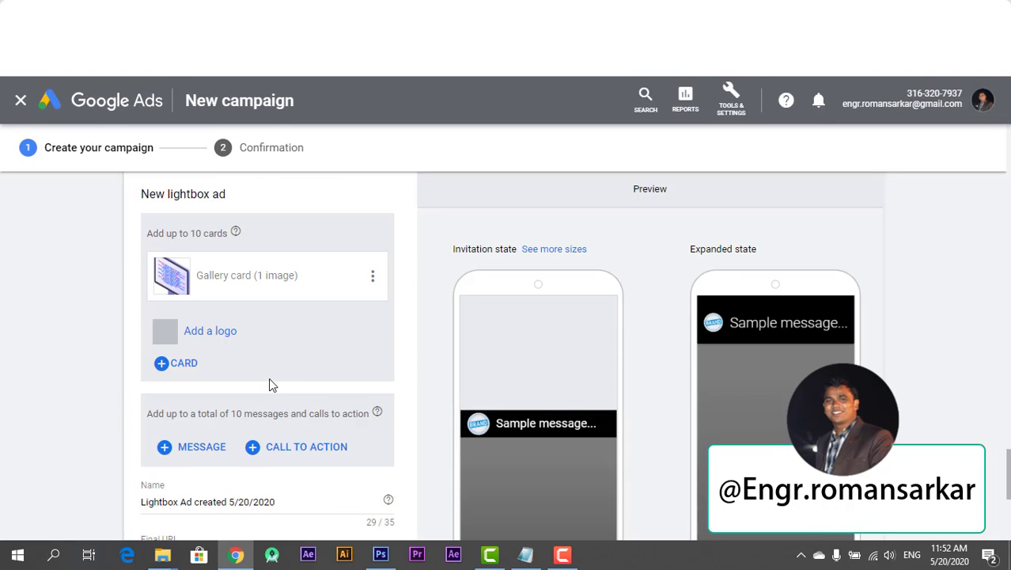
- Use the 135 × 24 Genius Plug image scanned from the website as the ad's logo
{"action": "left_click", "coordinate": [210, 332]}
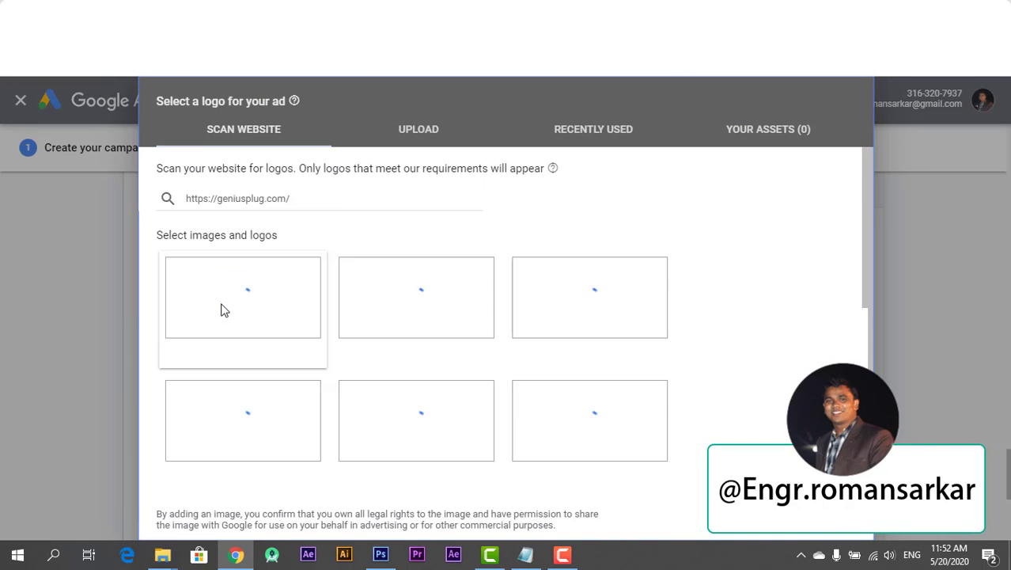
{"action": "scroll", "coordinate": [224, 317], "scroll_direction": "down", "scroll_amount": 3}
{"action": "left_click", "coordinate": [215, 353]}
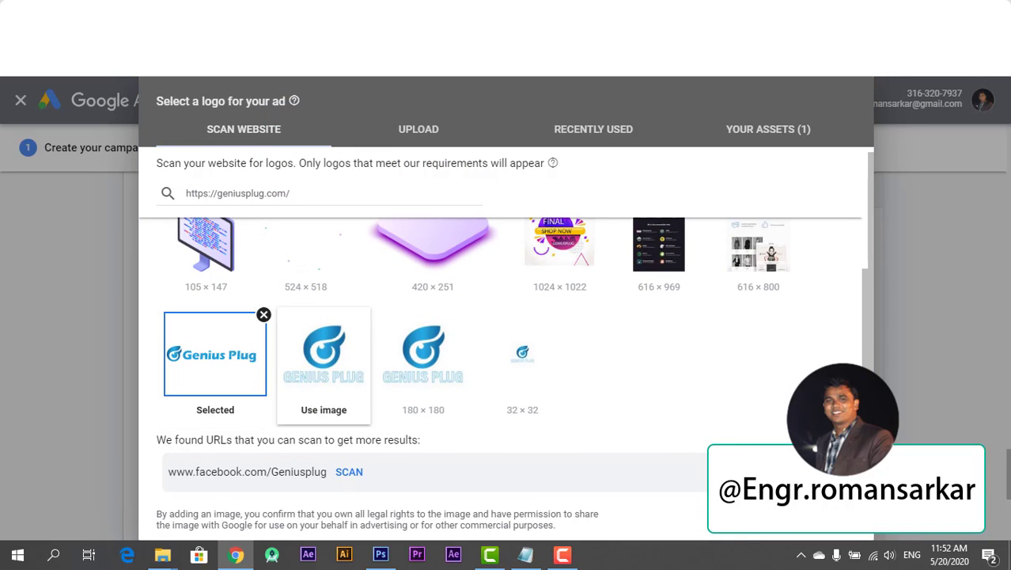
{"action": "left_click", "coordinate": [838, 521]}
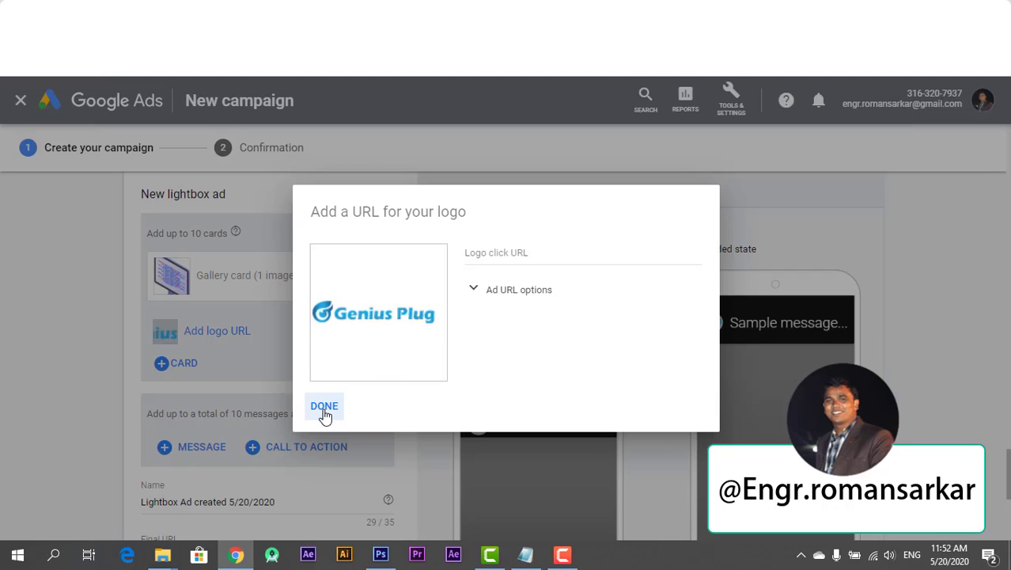
{"action": "left_click", "coordinate": [507, 257]}
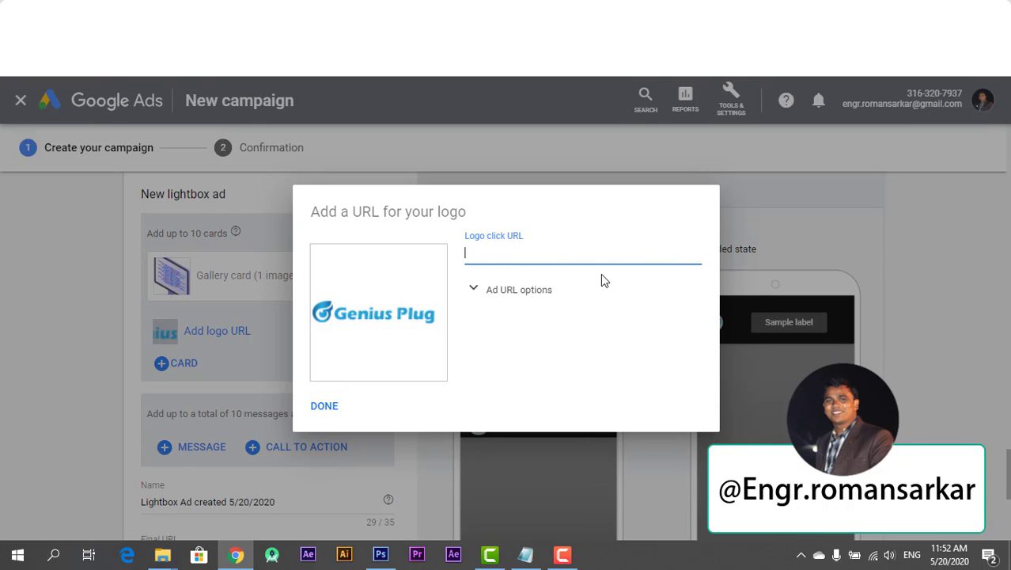
{"action": "type", "text": "https://geniusplug.com/"}
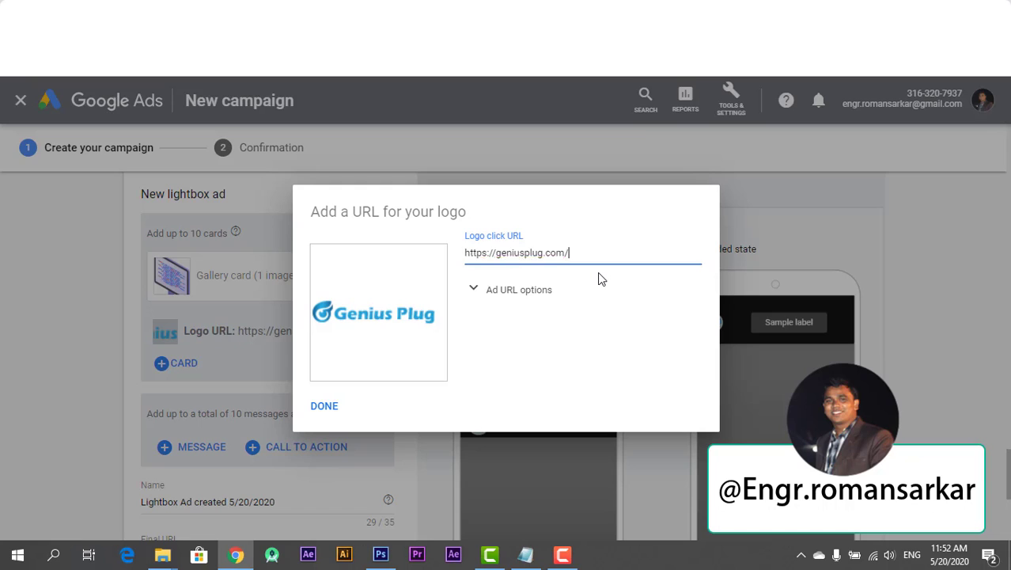
{"action": "left_click", "coordinate": [498, 296]}
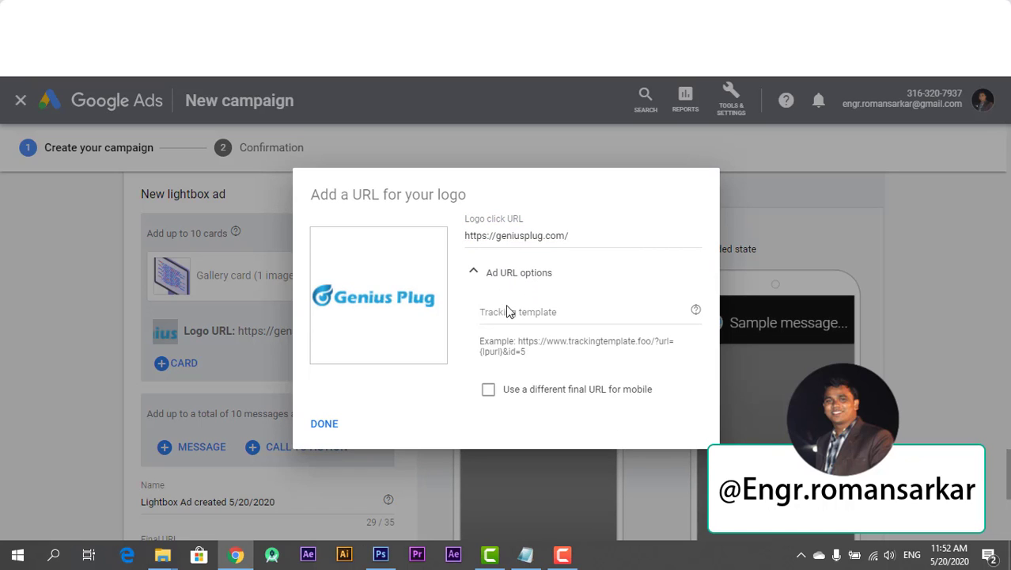
{"action": "left_click", "coordinate": [488, 391]}
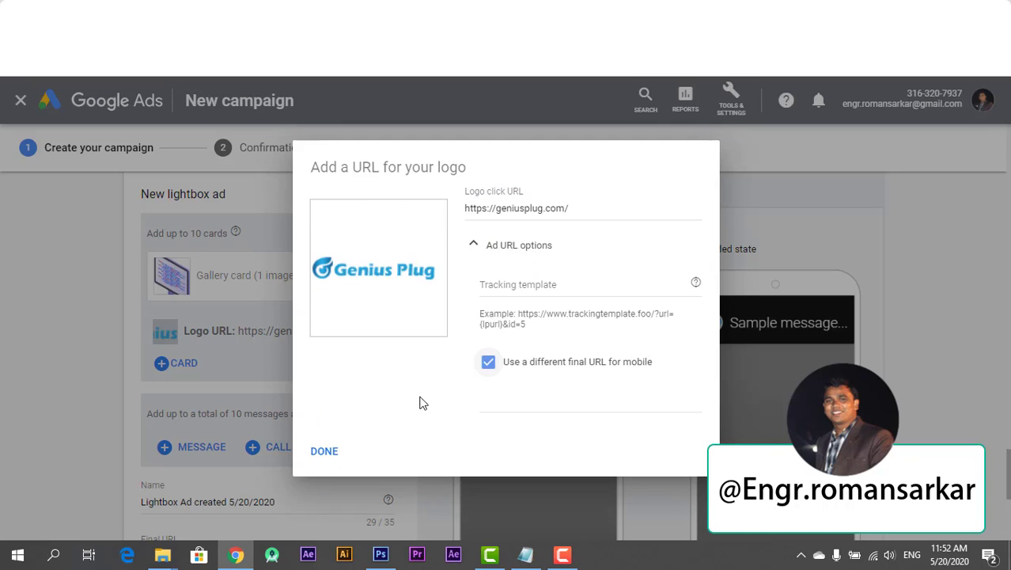
{"action": "left_click", "coordinate": [328, 452]}
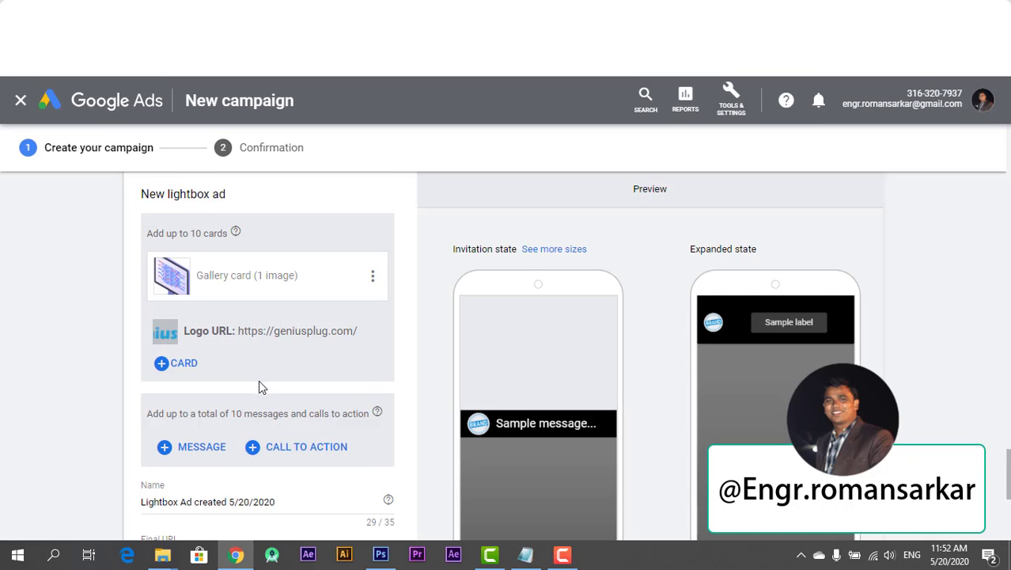
- Add a second image gallery card with the 1024 × 1022 "Final Shop Now" image scanned from the website
{"action": "scroll", "coordinate": [258, 380], "scroll_direction": "down", "scroll_amount": 1}
{"action": "left_click", "coordinate": [191, 291]}
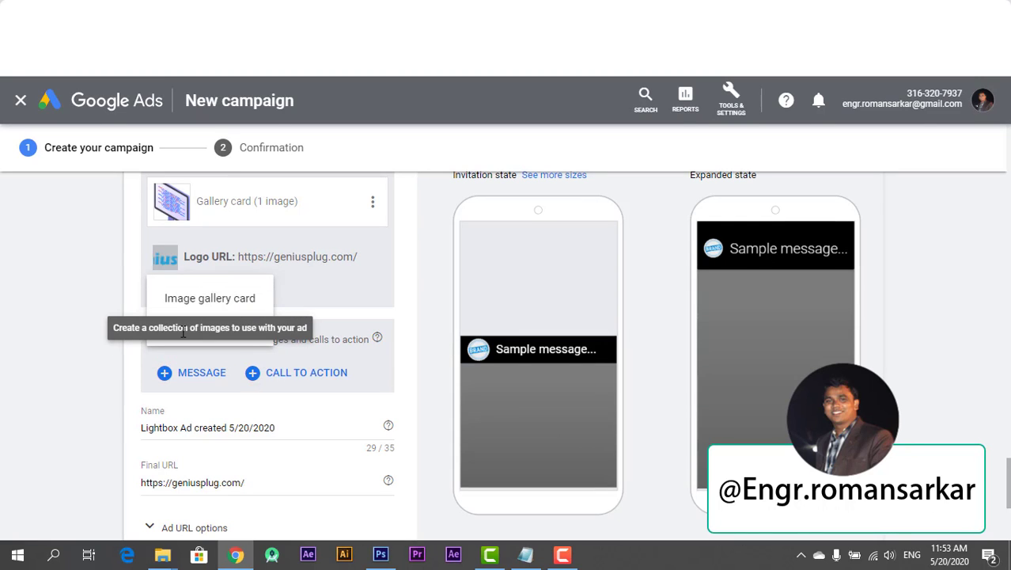
{"action": "left_click", "coordinate": [198, 299]}
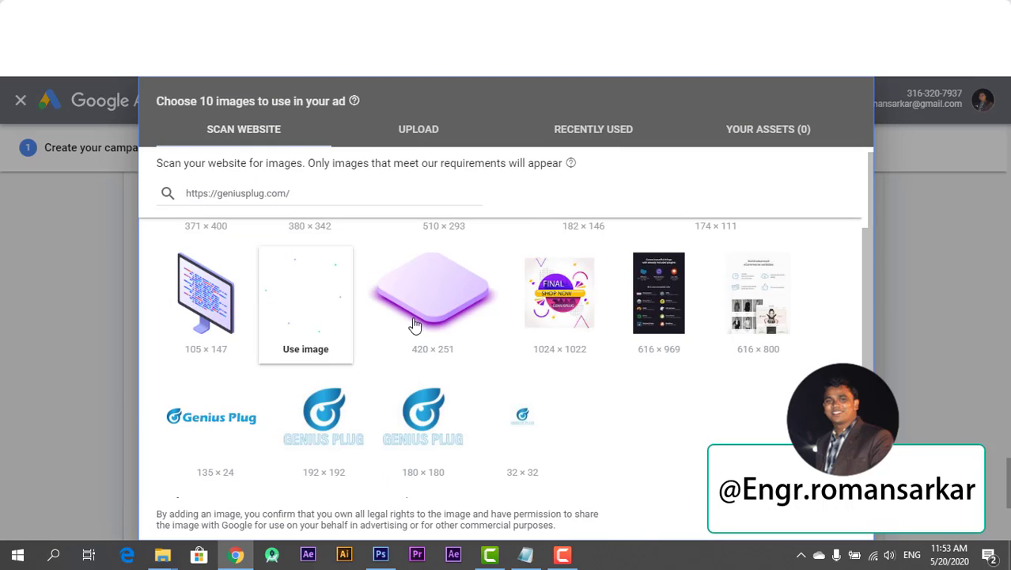
{"action": "left_click", "coordinate": [542, 325]}
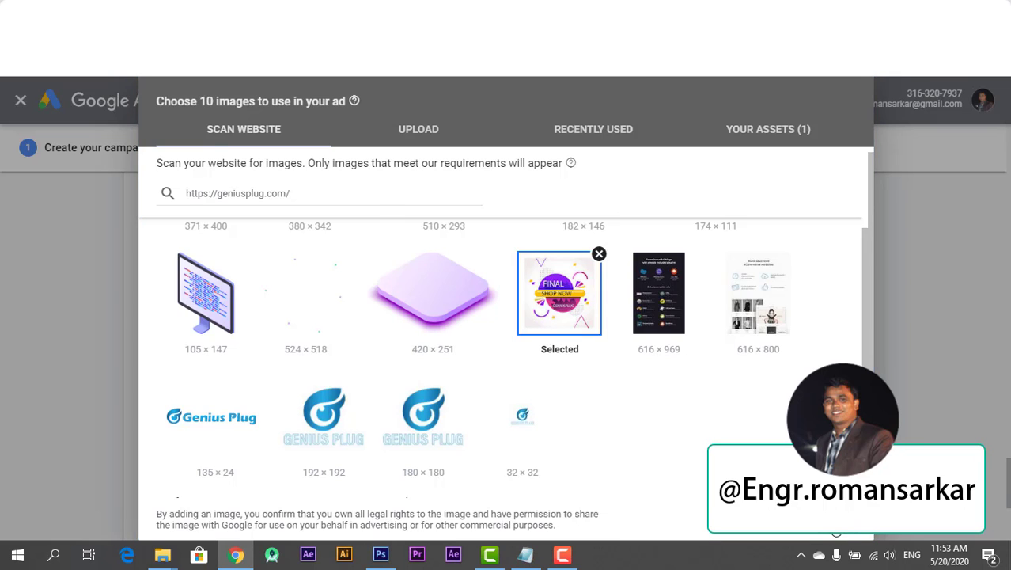
{"action": "left_click", "coordinate": [836, 533]}
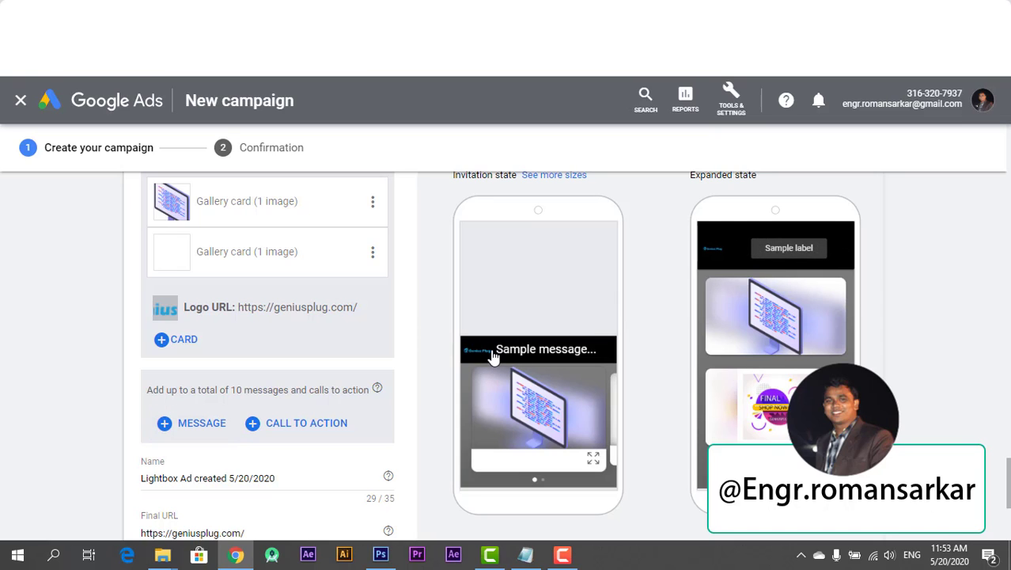
- Add a message to the lightbox ad with the text "Digital Business Service Company in Bangladesh"
{"action": "scroll", "coordinate": [507, 352], "scroll_direction": "down", "scroll_amount": 1}
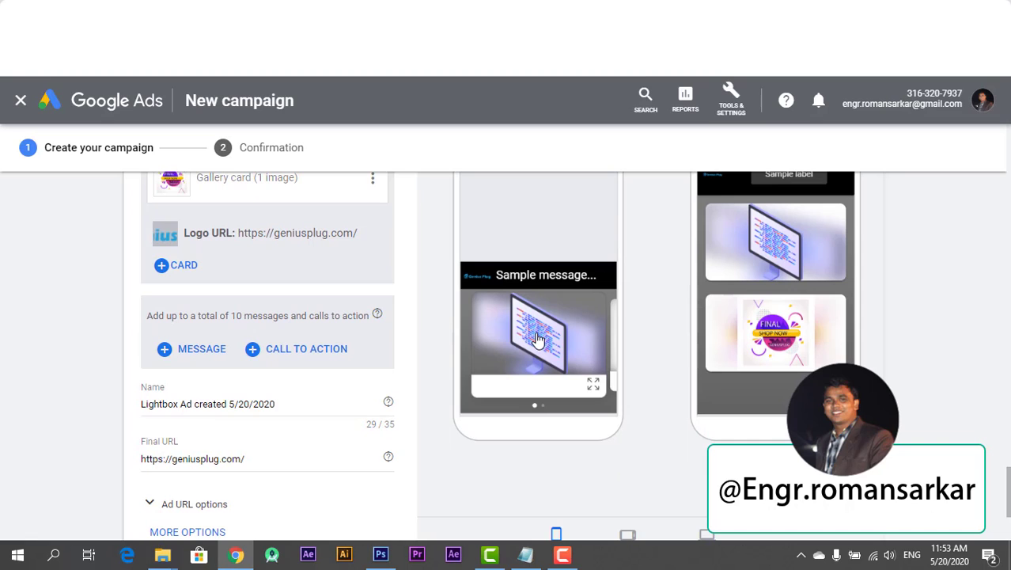
{"action": "scroll", "coordinate": [411, 338], "scroll_direction": "down", "scroll_amount": 1}
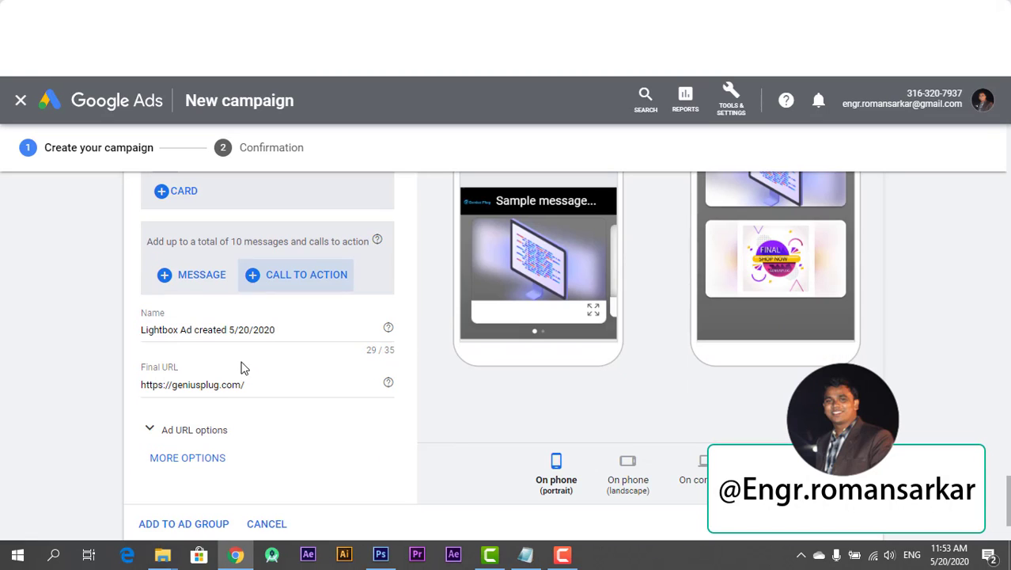
{"action": "left_click", "coordinate": [198, 277]}
{"action": "left_click", "coordinate": [200, 284]}
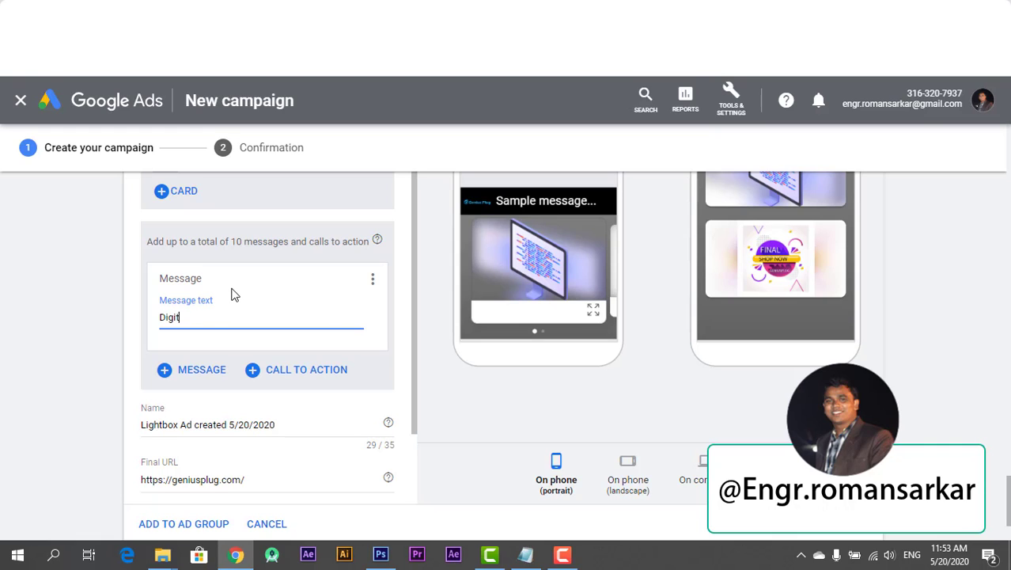
{"action": "type", "text": "Digital"}
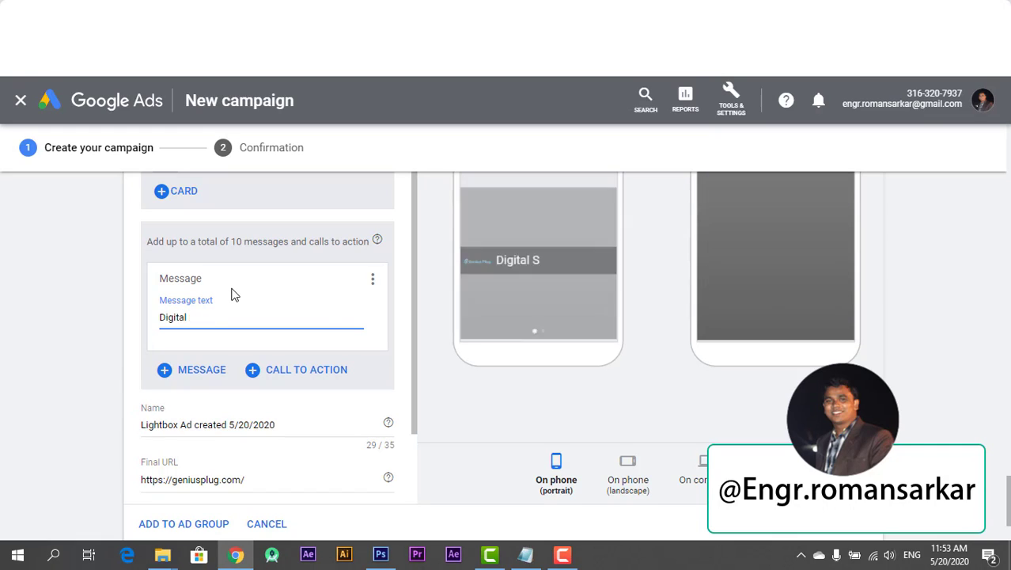
{"action": "type", "text": " Business S"}
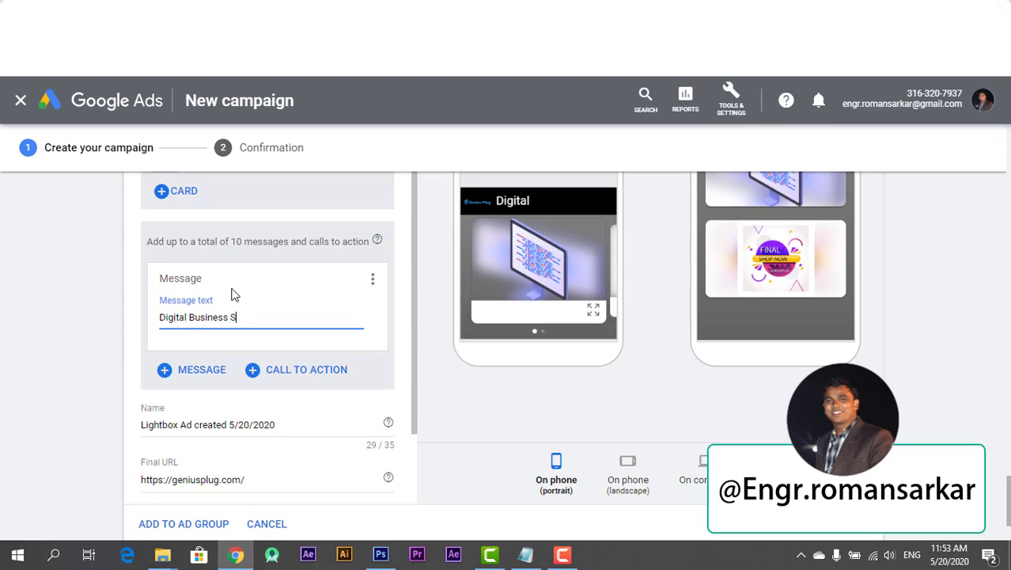
{"action": "type", "text": "ervice"}
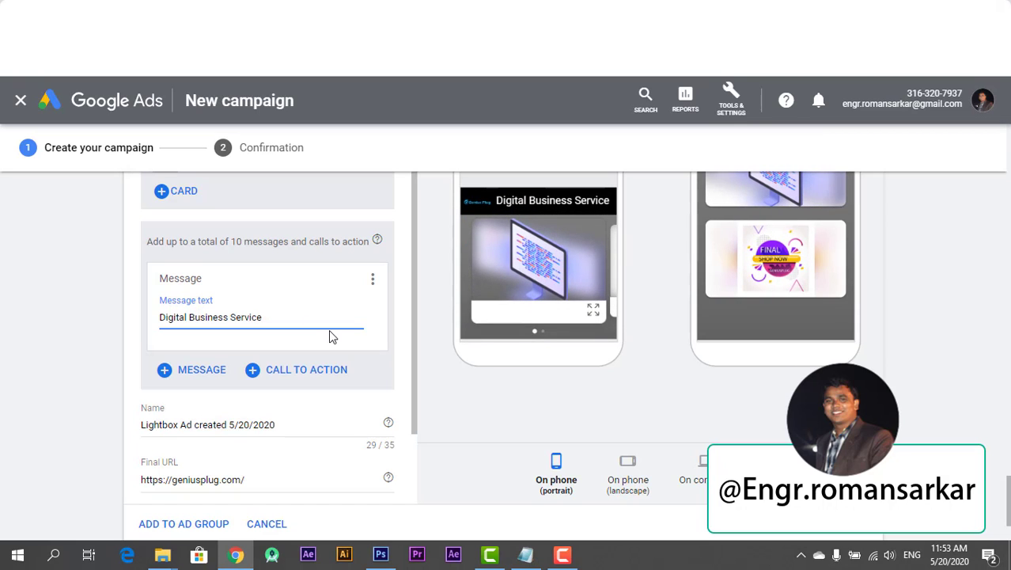
{"action": "type", "text": "Compan"}
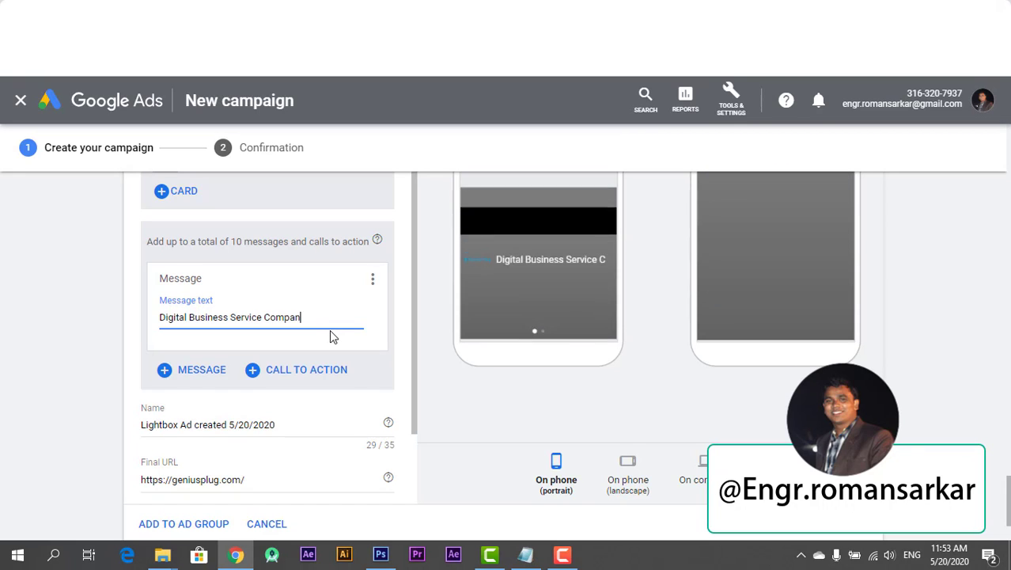
{"action": "type", "text": "y in Bangladesh"}
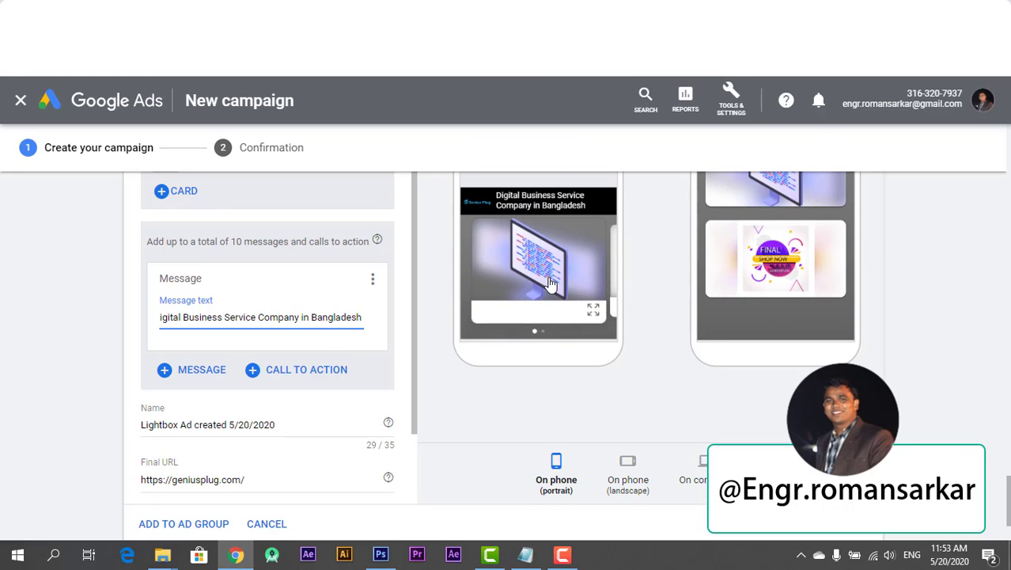
- Add a call to action and a second, blank message to the lightbox ad
{"action": "scroll", "coordinate": [130, 385], "scroll_direction": "down", "scroll_amount": 1}
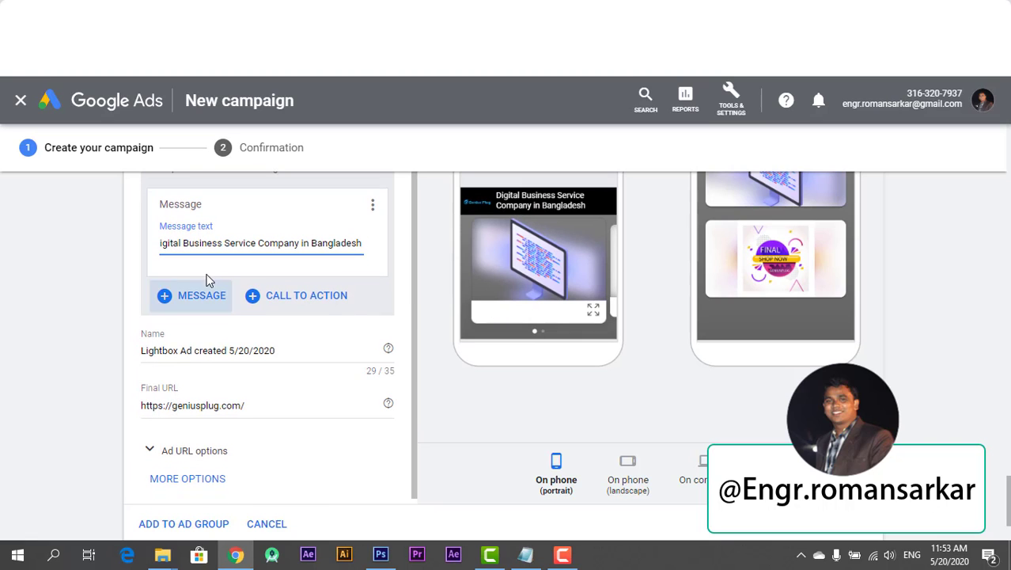
{"action": "left_click", "coordinate": [307, 297]}
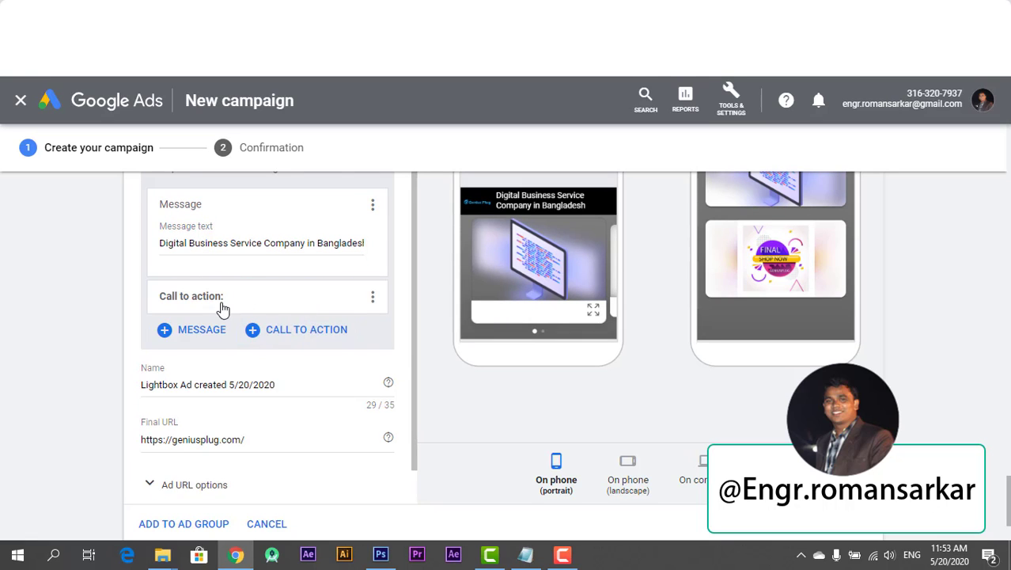
{"action": "left_click", "coordinate": [219, 331]}
{"action": "scroll", "coordinate": [265, 357], "scroll_direction": "up", "scroll_amount": 1}
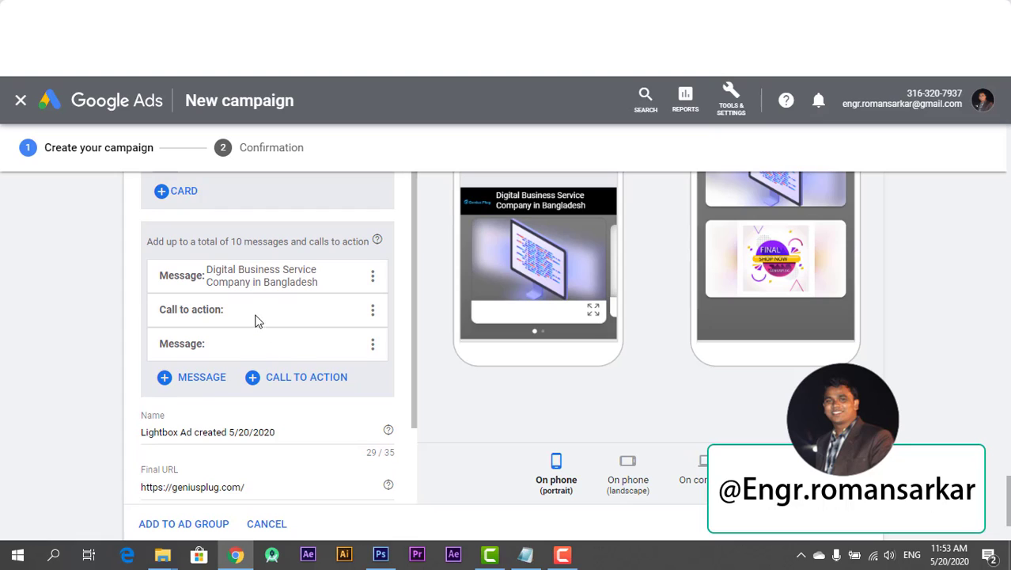
{"action": "left_click", "coordinate": [252, 315]}
{"action": "left_click", "coordinate": [200, 353]}
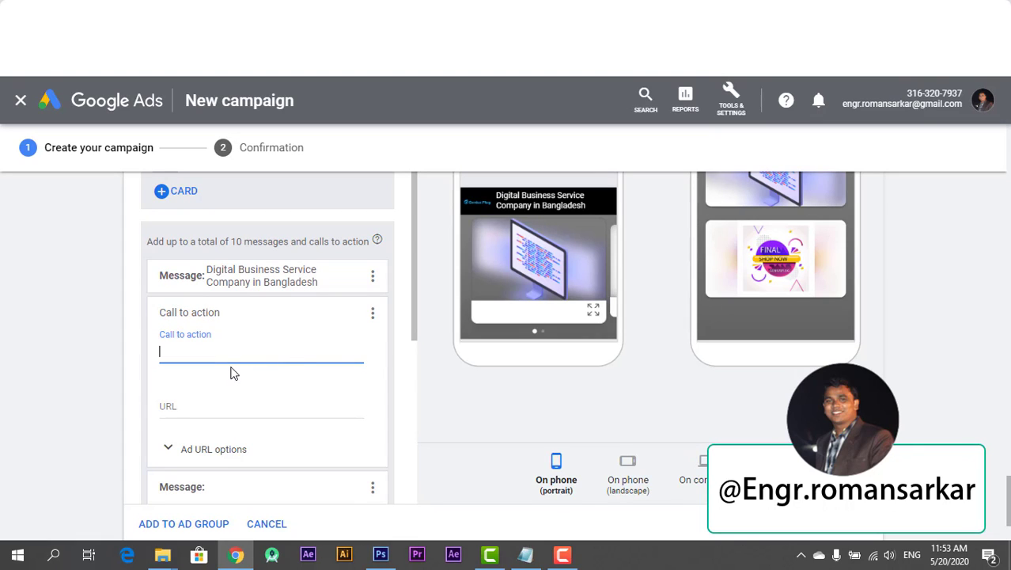
{"action": "type", "text": "Vid"}
{"action": "key", "text": "BackSpace"}
{"action": "type", "text": "sit"}
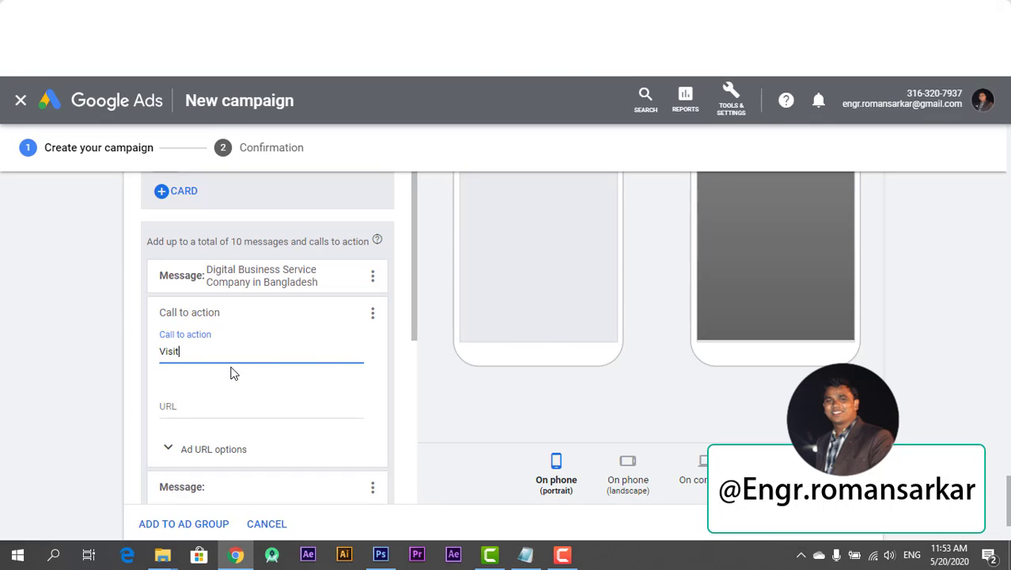
{"action": "type", "text": " us"}
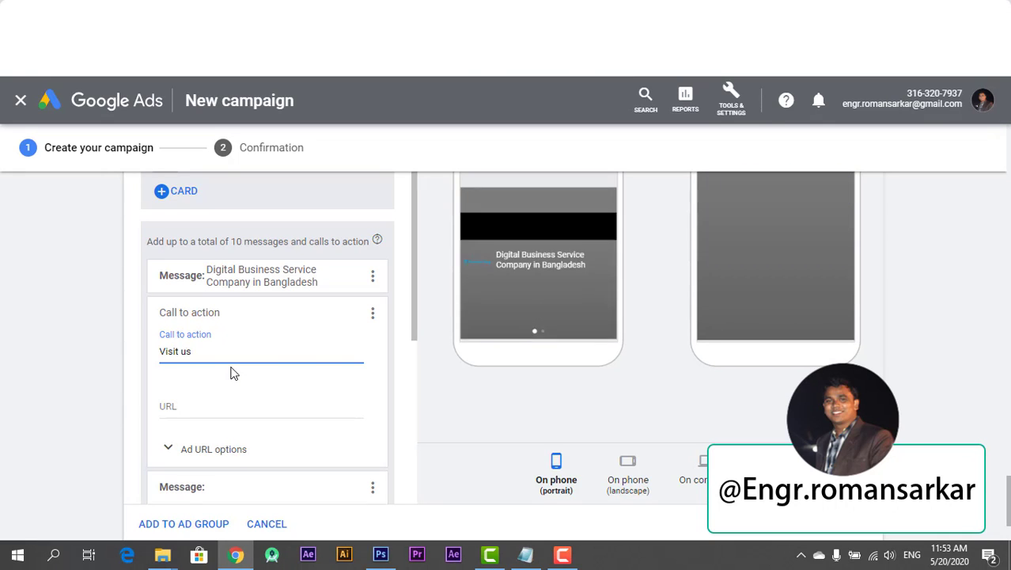
{"action": "left_click", "coordinate": [192, 409]}
{"action": "type", "text": "https://geniusplug.com/"}
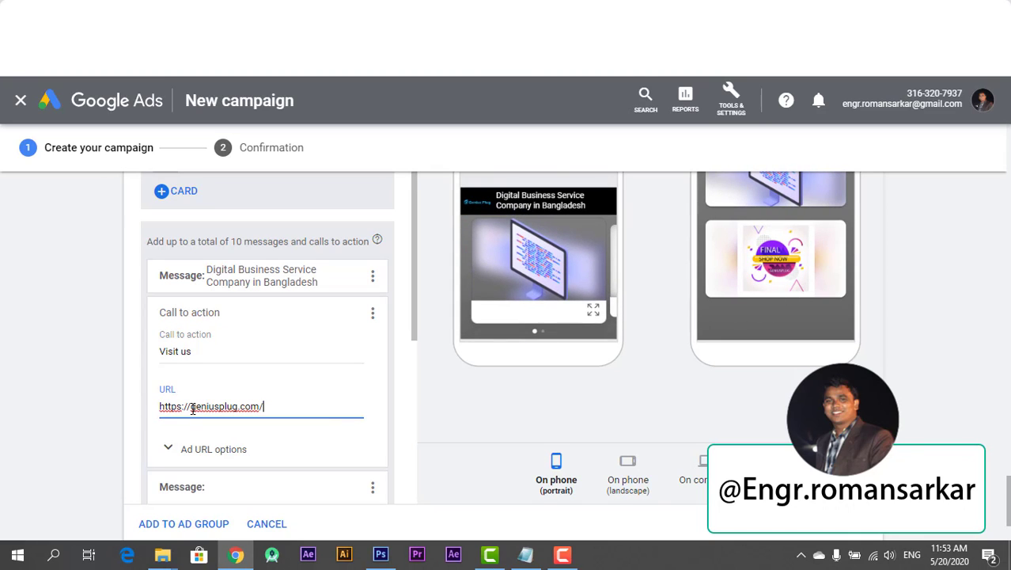
- Review the lightbox ad's message and call-to-action entries and the name and final URL below them
{"action": "scroll", "coordinate": [194, 449], "scroll_direction": "down", "scroll_amount": 2}
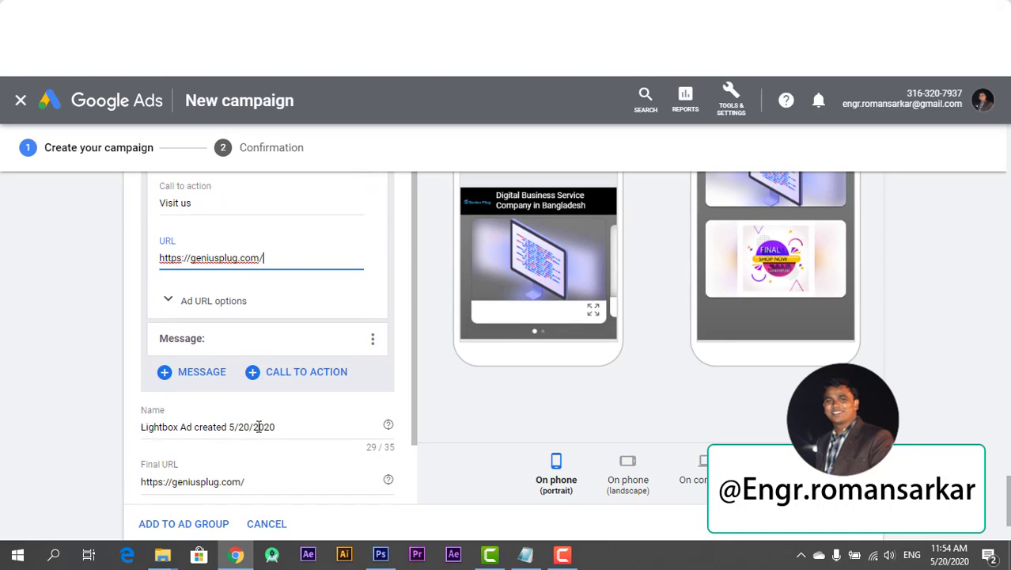
{"action": "scroll", "coordinate": [258, 428], "scroll_direction": "down", "scroll_amount": 1}
{"action": "scroll", "coordinate": [277, 415], "scroll_direction": "up", "scroll_amount": 3}
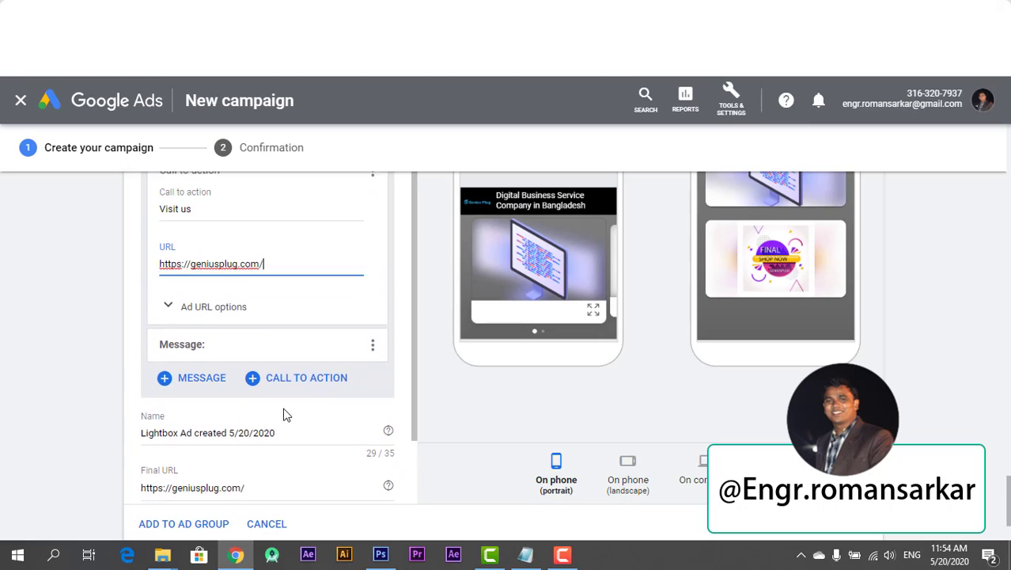
{"action": "scroll", "coordinate": [283, 413], "scroll_direction": "down", "scroll_amount": 1}
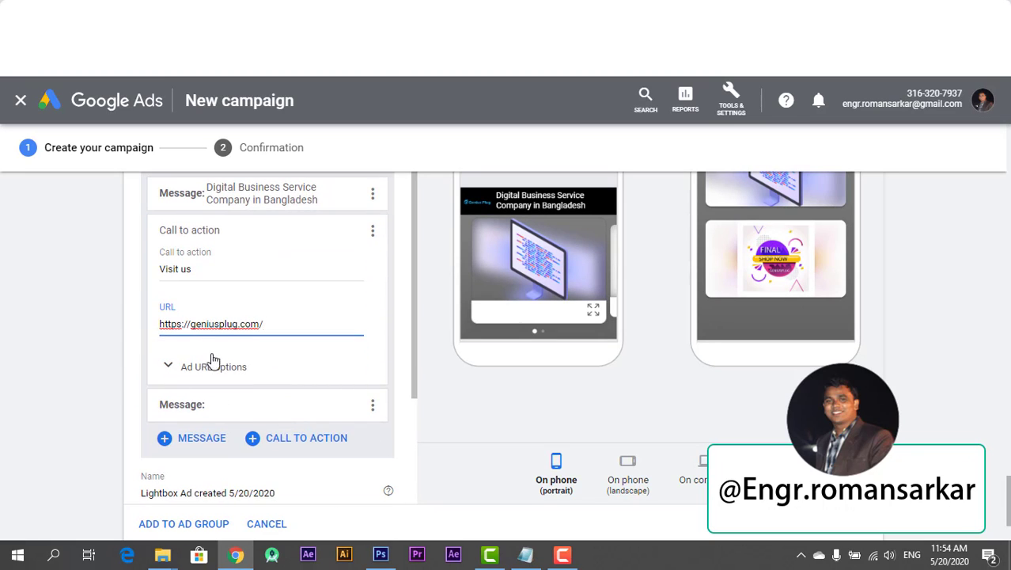
{"action": "scroll", "coordinate": [236, 346], "scroll_direction": "up", "scroll_amount": 1}
{"action": "left_click", "coordinate": [255, 278]}
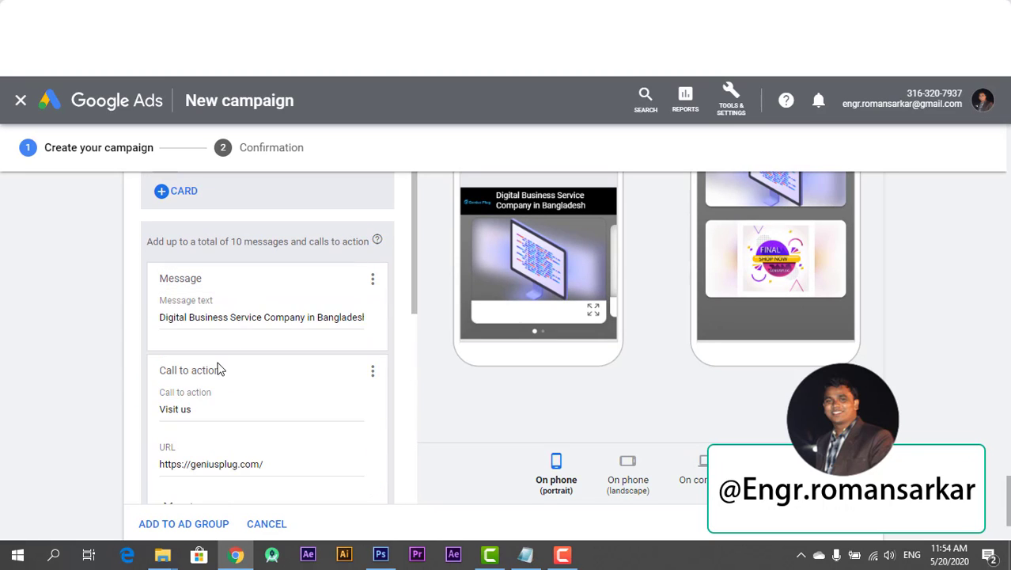
{"action": "left_click", "coordinate": [217, 367]}
{"action": "left_click", "coordinate": [217, 371]}
{"action": "left_click", "coordinate": [215, 371]}
{"action": "scroll", "coordinate": [219, 378], "scroll_direction": "down", "scroll_amount": 3}
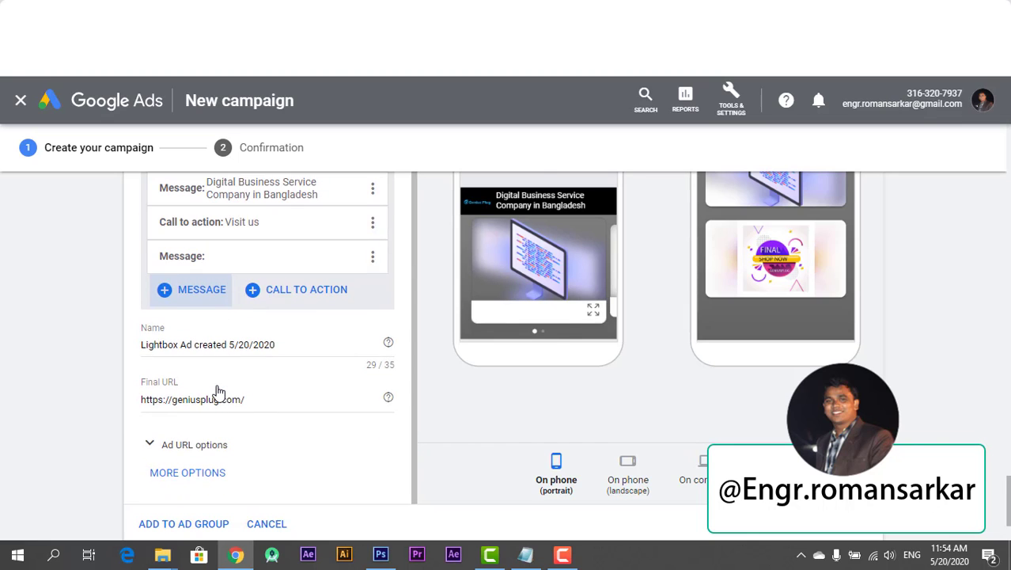
{"action": "scroll", "coordinate": [212, 291], "scroll_direction": "up", "scroll_amount": 1}
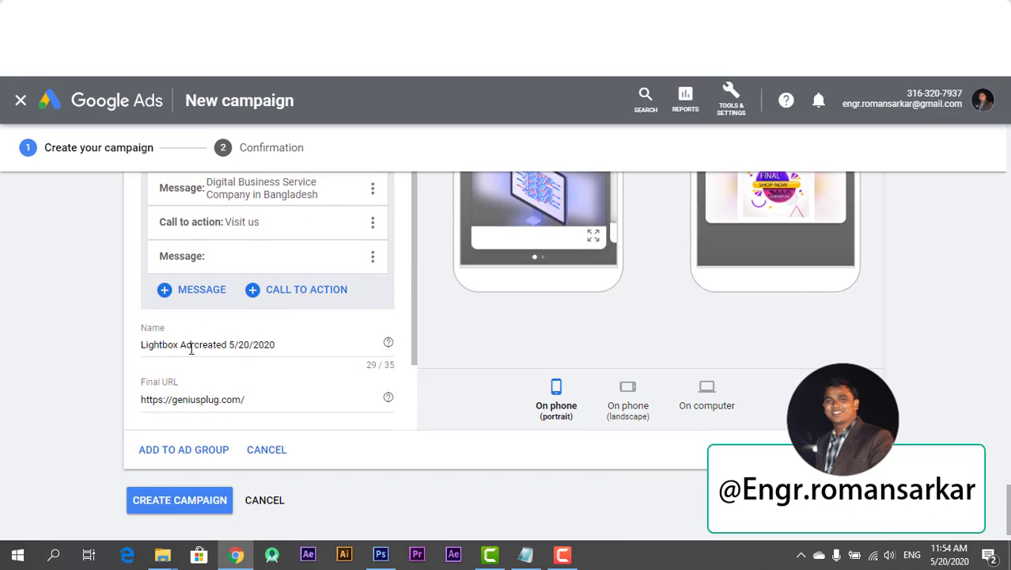
{"action": "scroll", "coordinate": [601, 387], "scroll_direction": "up", "scroll_amount": 1}
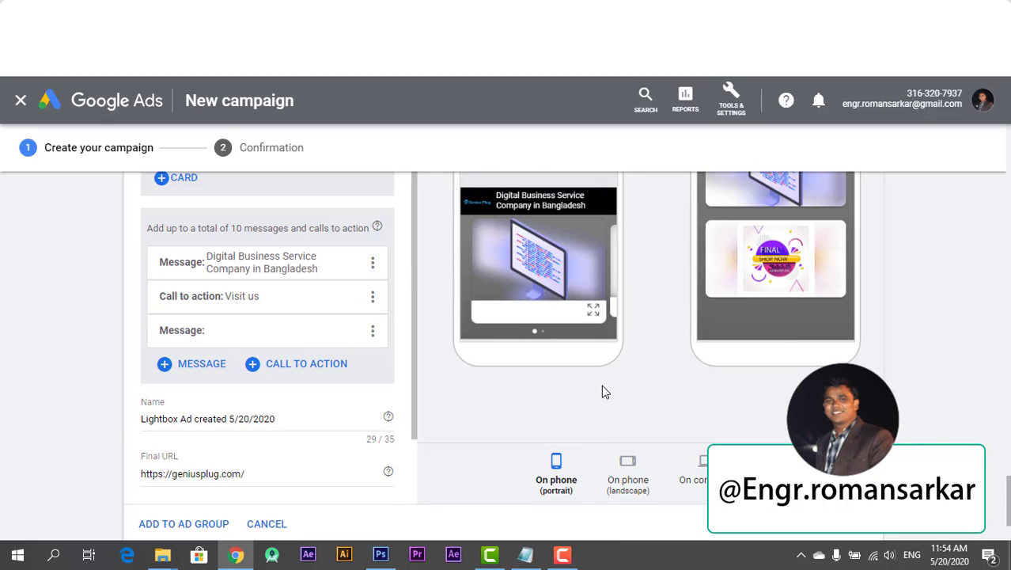
- Name the lightbox ad "Display Ads" and expand its ad URL options
{"action": "left_click", "coordinate": [282, 419]}
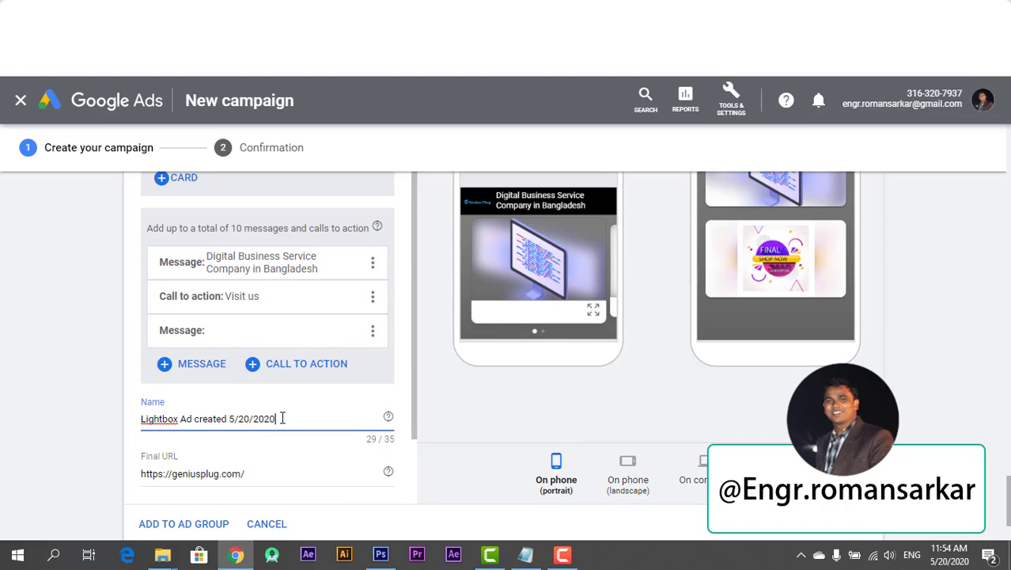
{"action": "key", "text": "ctrl+a"}
{"action": "scroll", "coordinate": [627, 477], "scroll_direction": "up", "scroll_amount": 2}
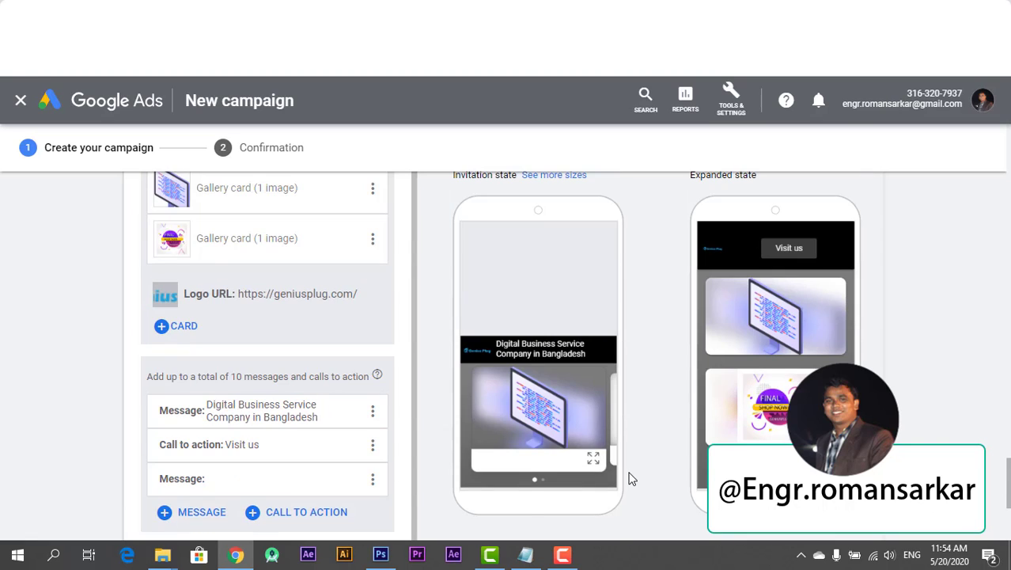
{"action": "scroll", "coordinate": [622, 490], "scroll_direction": "down", "scroll_amount": 1}
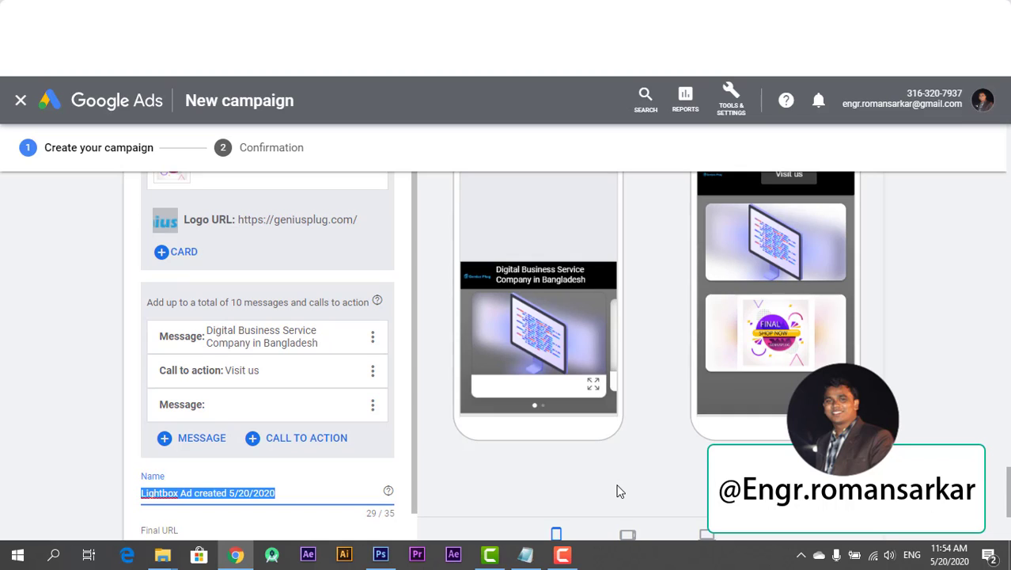
{"action": "type", "text": "Display Ads"}
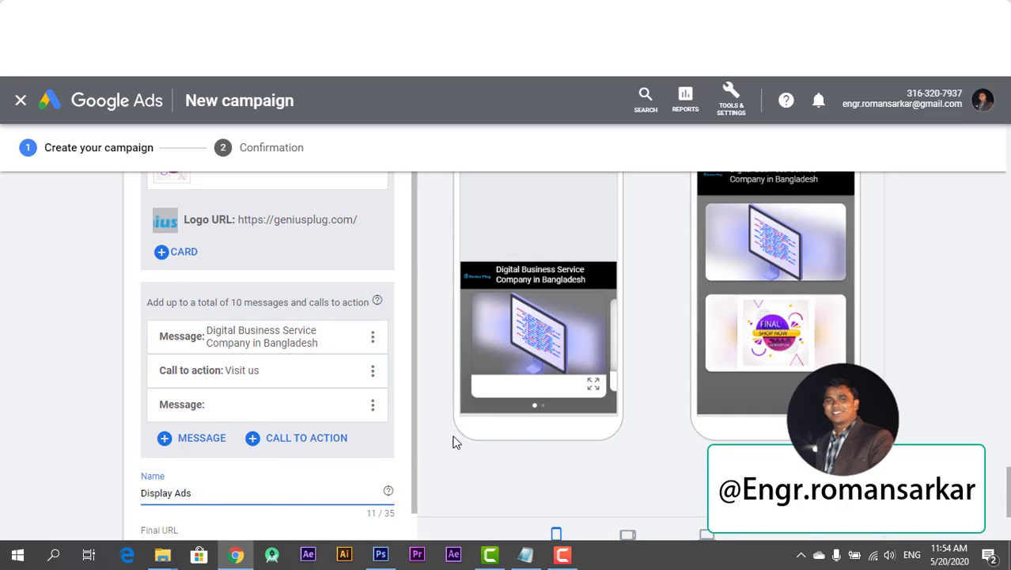
{"action": "scroll", "coordinate": [372, 462], "scroll_direction": "down", "scroll_amount": 2}
{"action": "left_click", "coordinate": [89, 404]}
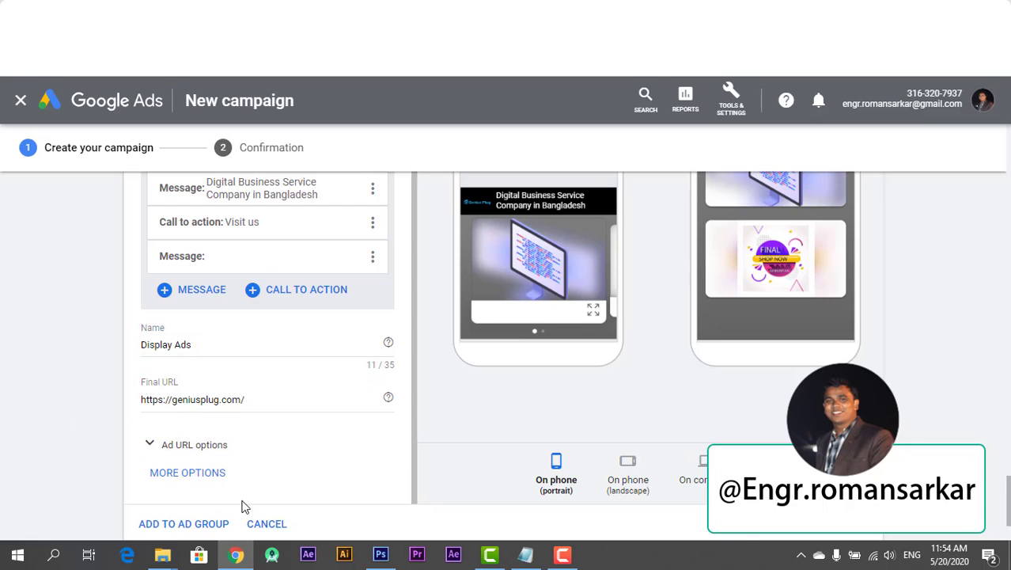
{"action": "scroll", "coordinate": [210, 523], "scroll_direction": "down", "scroll_amount": 2}
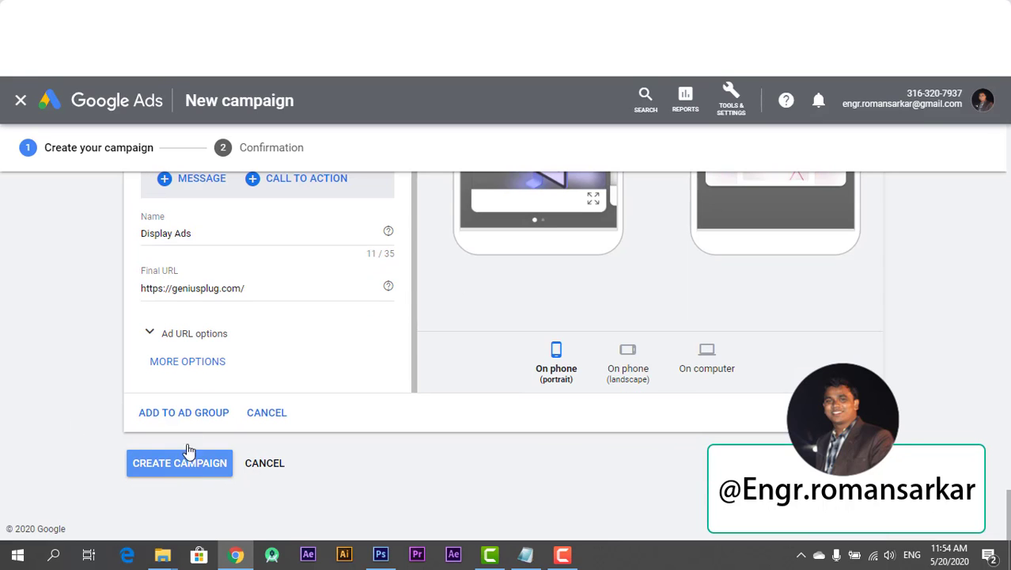
{"action": "left_click", "coordinate": [150, 332]}
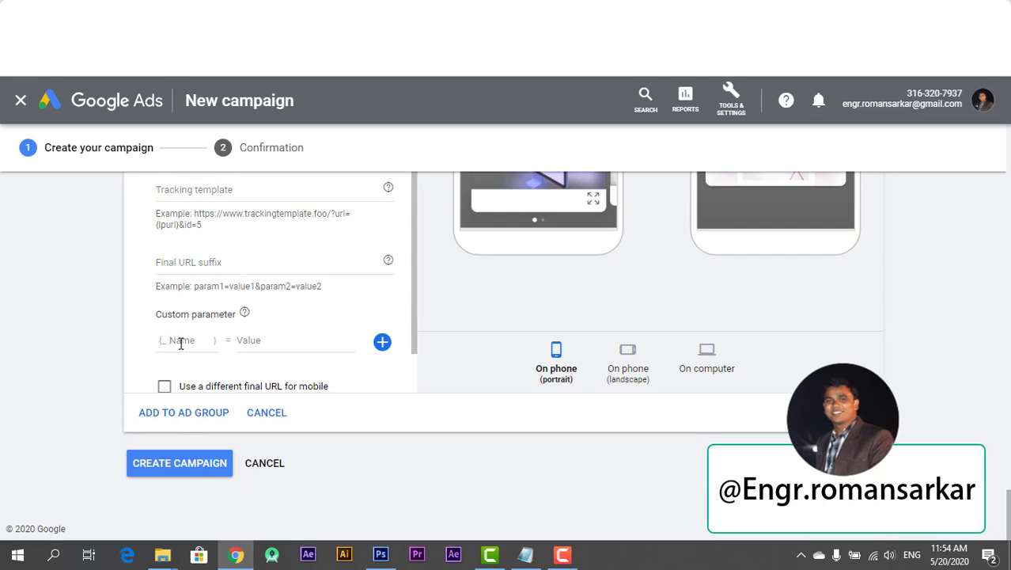
- Delete the empty message from the lightbox ad
{"action": "scroll", "coordinate": [181, 340], "scroll_direction": "up", "scroll_amount": 5}
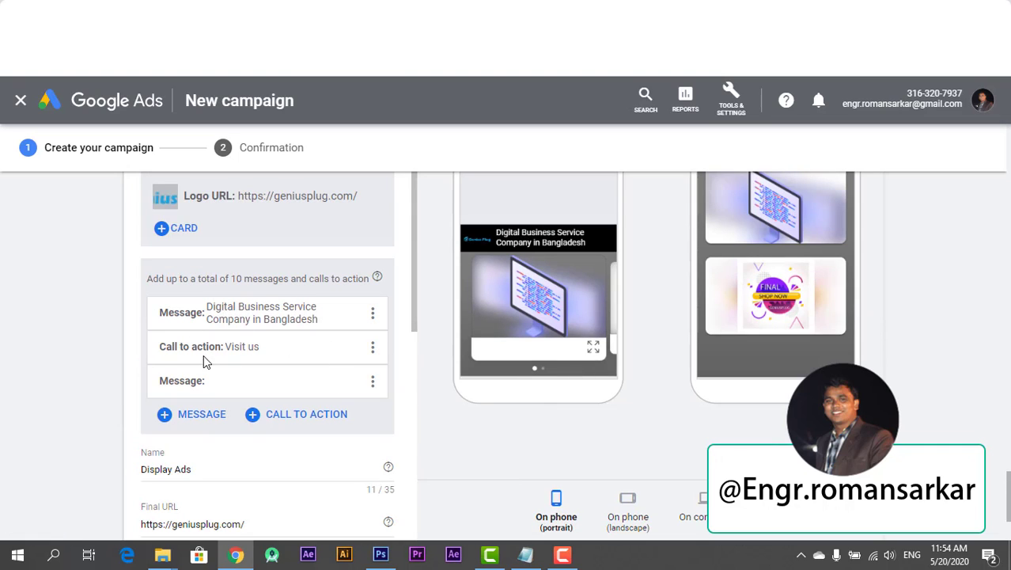
{"action": "left_click", "coordinate": [371, 384]}
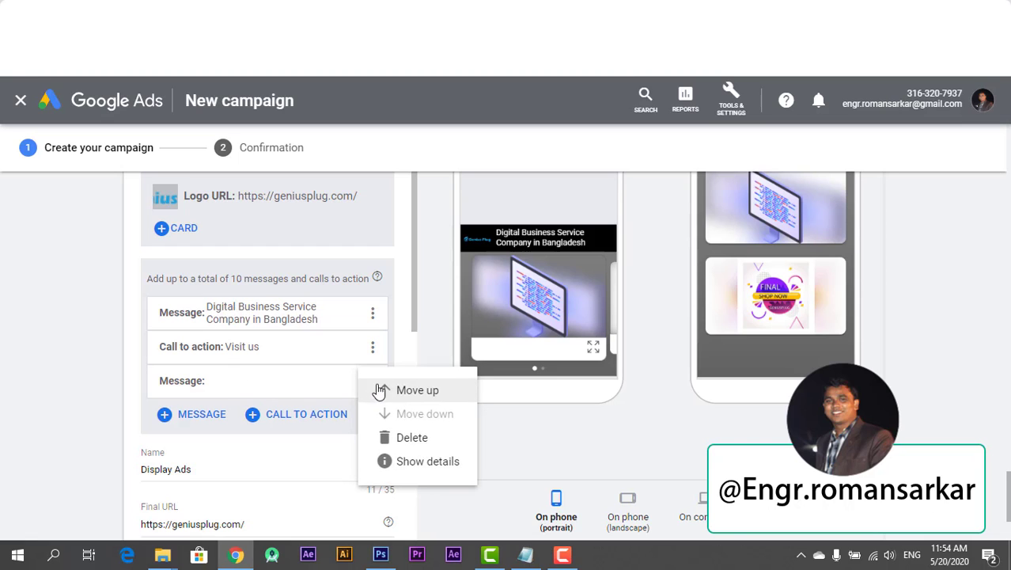
{"action": "left_click", "coordinate": [419, 436]}
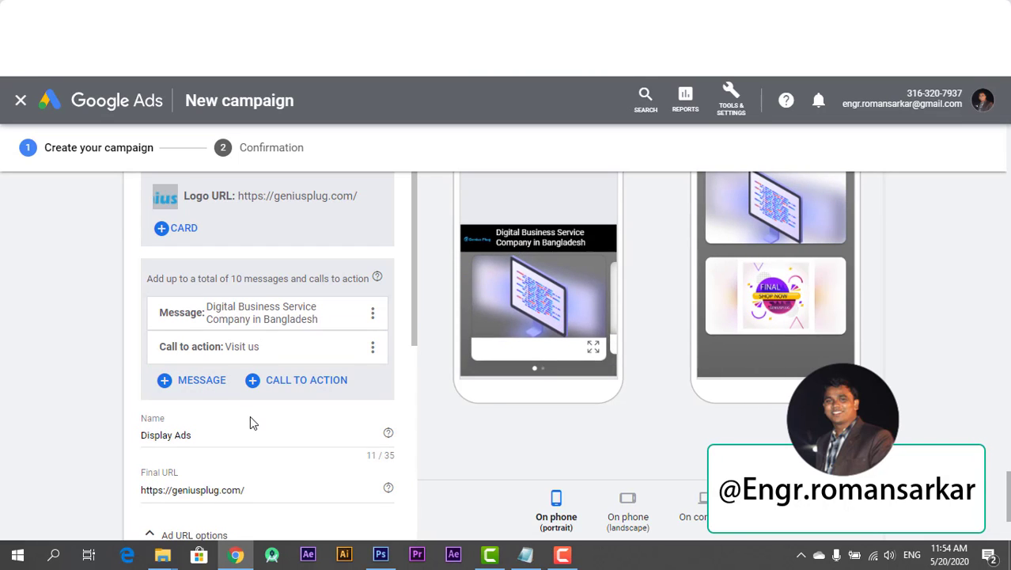
- Preview all invitation state sizes of the lightbox ad and examine the square, wide and tall examples
{"action": "scroll", "coordinate": [250, 415], "scroll_direction": "up", "scroll_amount": 1}
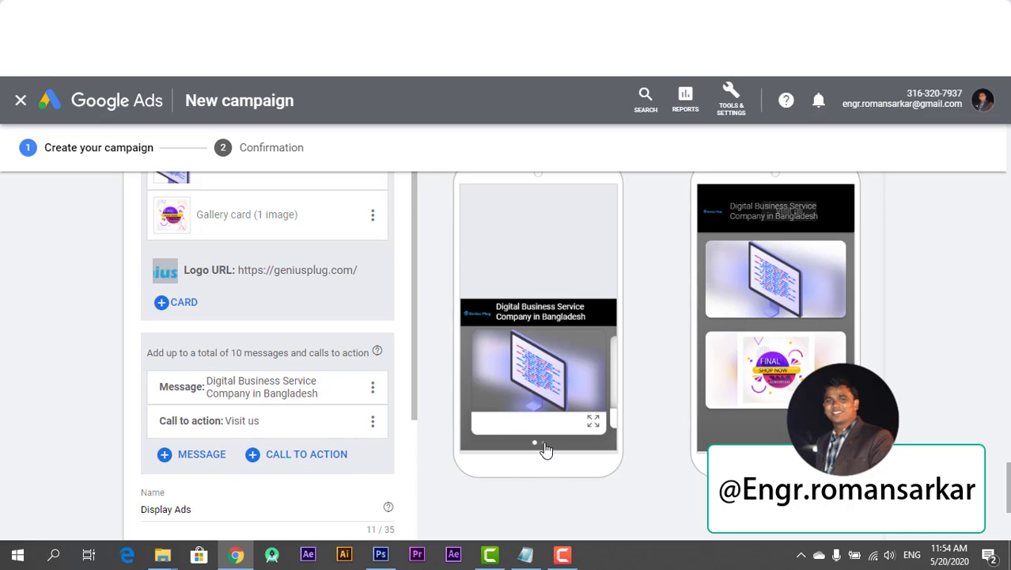
{"action": "scroll", "coordinate": [507, 356], "scroll_direction": "up", "scroll_amount": 2}
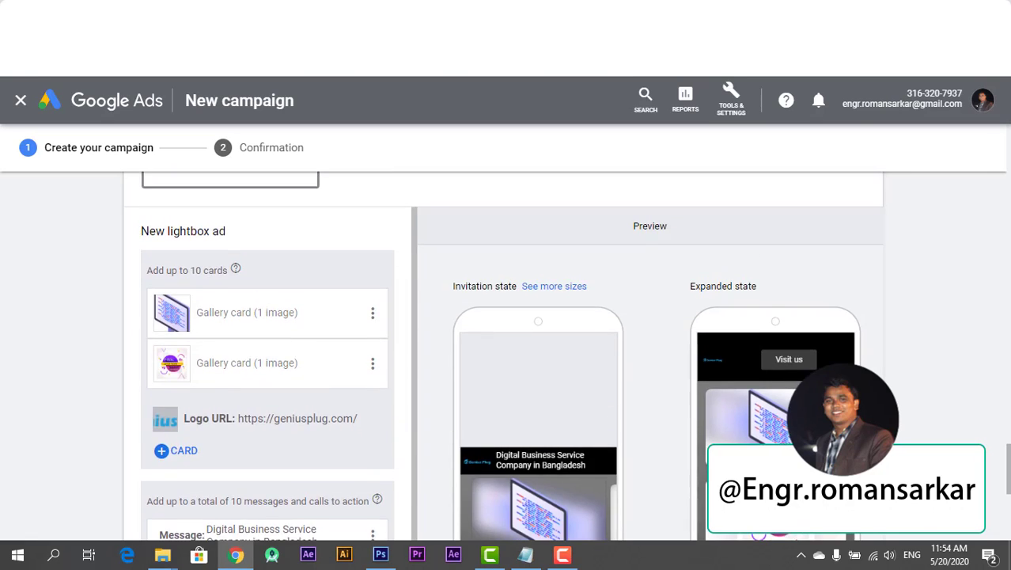
{"action": "left_click", "coordinate": [565, 290]}
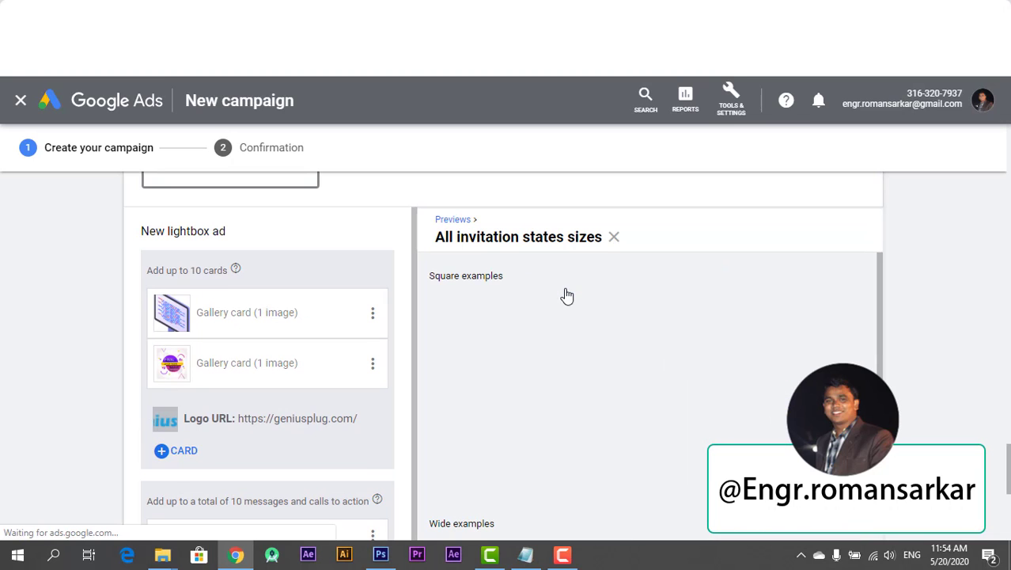
{"action": "scroll", "coordinate": [743, 370], "scroll_direction": "up", "scroll_amount": 1}
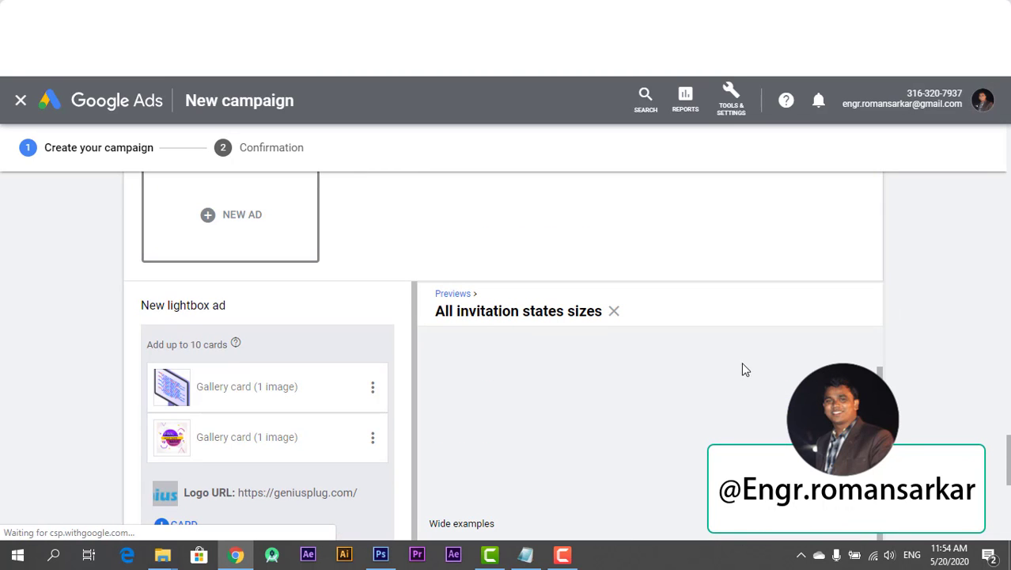
{"action": "scroll", "coordinate": [757, 250], "scroll_direction": "down", "scroll_amount": 2}
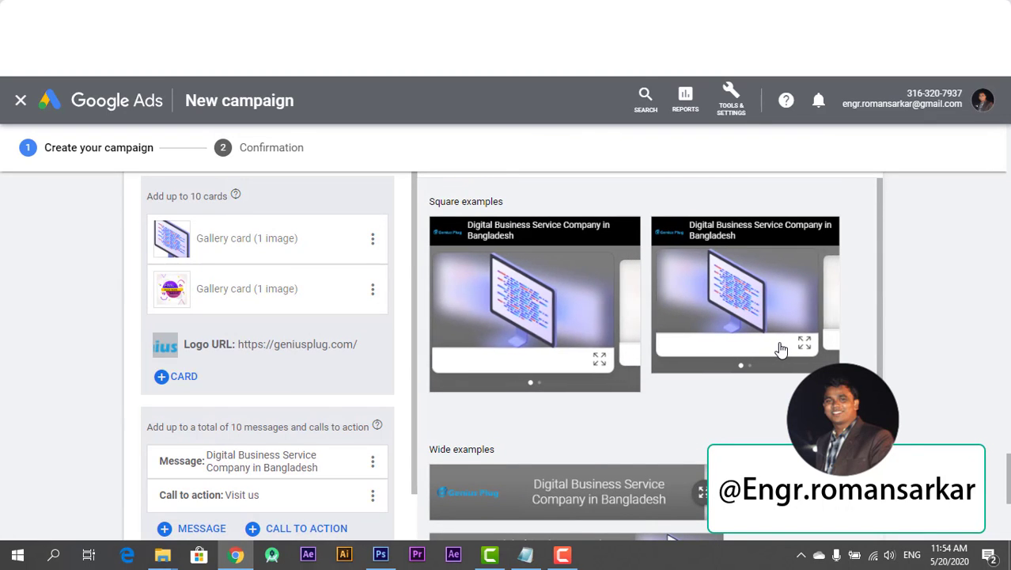
{"action": "scroll", "coordinate": [627, 417], "scroll_direction": "down", "scroll_amount": 4}
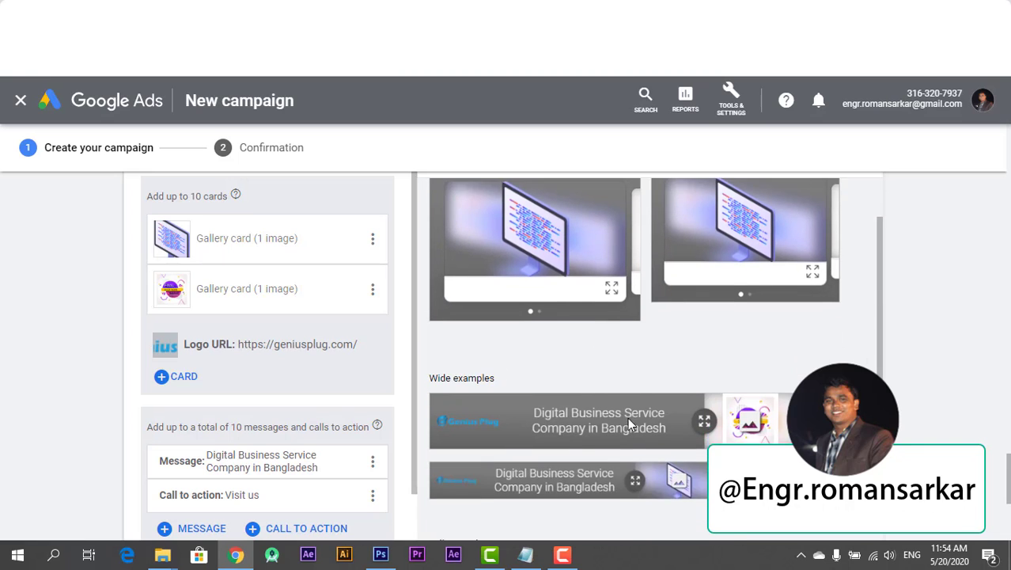
{"action": "scroll", "coordinate": [609, 266], "scroll_direction": "up", "scroll_amount": 1}
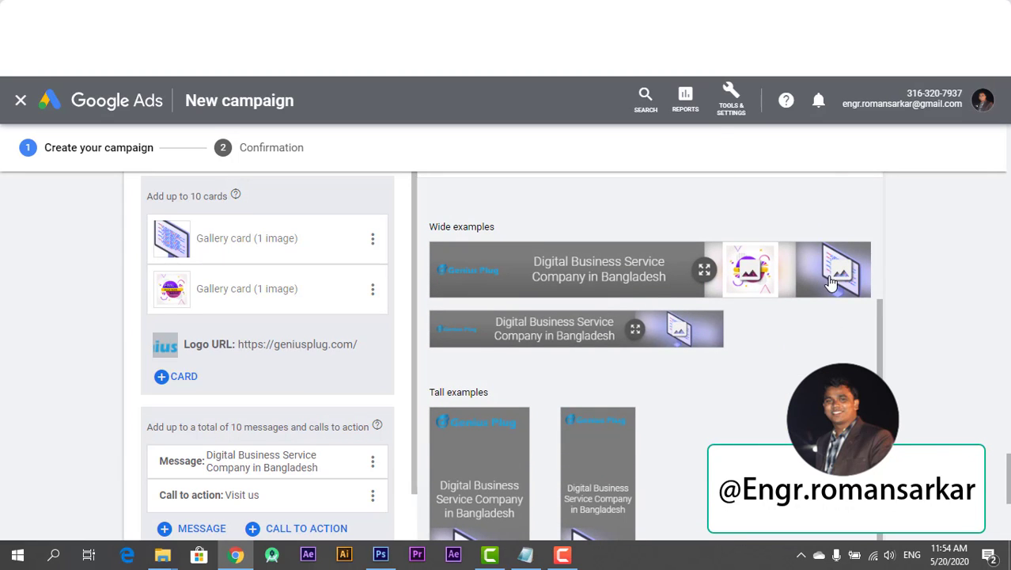
{"action": "scroll", "coordinate": [591, 343], "scroll_direction": "down", "scroll_amount": 3}
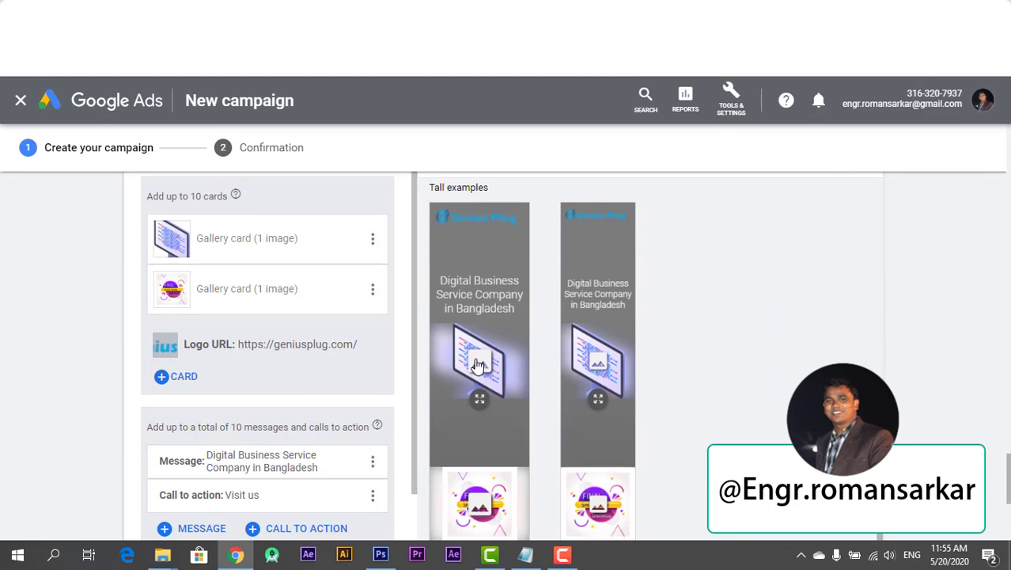
{"action": "scroll", "coordinate": [474, 356], "scroll_direction": "down", "scroll_amount": 3}
{"action": "scroll", "coordinate": [481, 364], "scroll_direction": "up", "scroll_amount": 4}
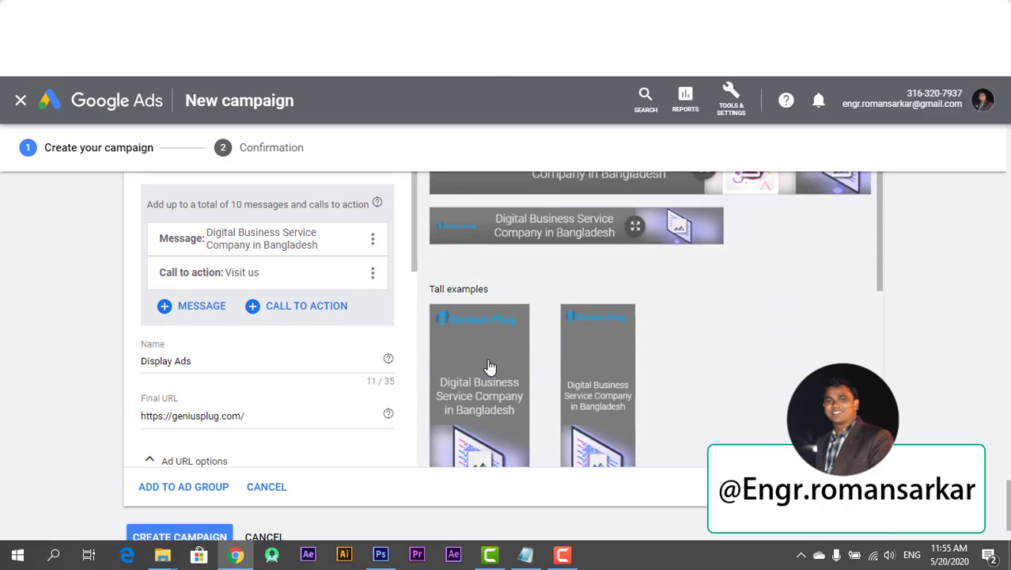
{"action": "scroll", "coordinate": [487, 363], "scroll_direction": "down", "scroll_amount": 3}
{"action": "scroll", "coordinate": [489, 364], "scroll_direction": "down", "scroll_amount": 2}
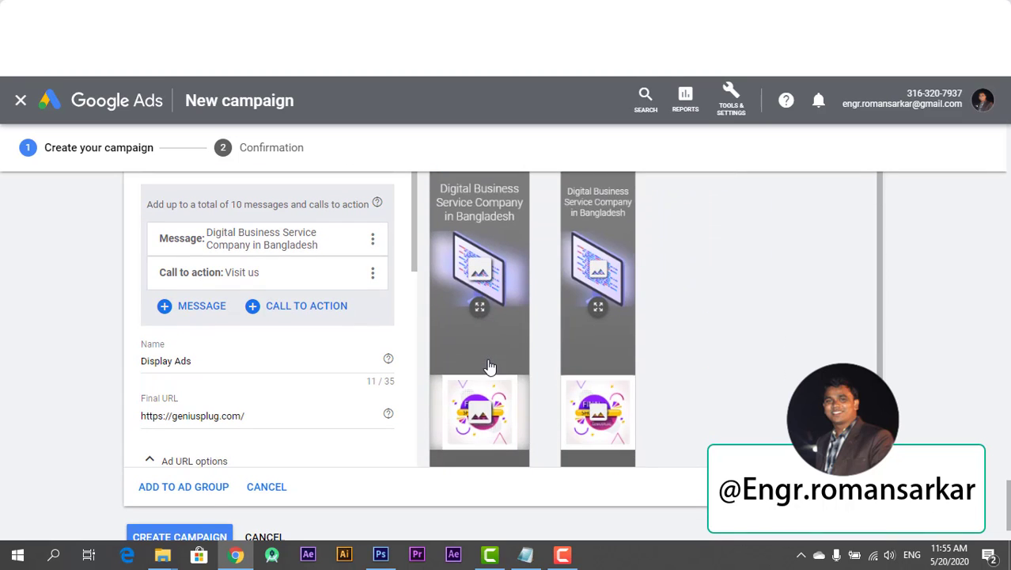
{"action": "scroll", "coordinate": [489, 366], "scroll_direction": "up", "scroll_amount": 1}
{"action": "scroll", "coordinate": [489, 367], "scroll_direction": "up", "scroll_amount": 1}
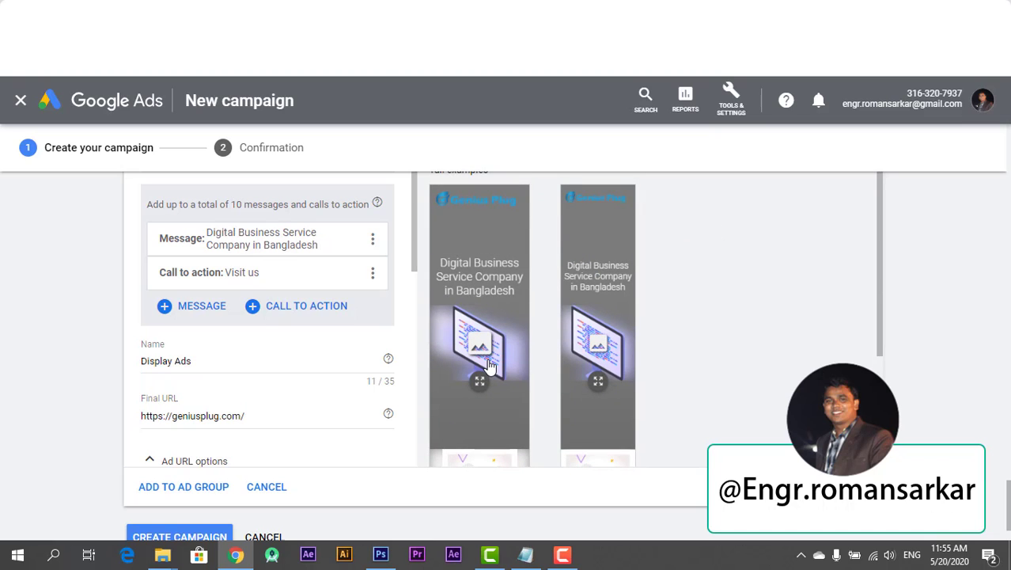
- Examine the lightbox ad's wide and tall invitation previews and review its gallery cards, logo and message entries
{"action": "scroll", "coordinate": [489, 364], "scroll_direction": "up", "scroll_amount": 3}
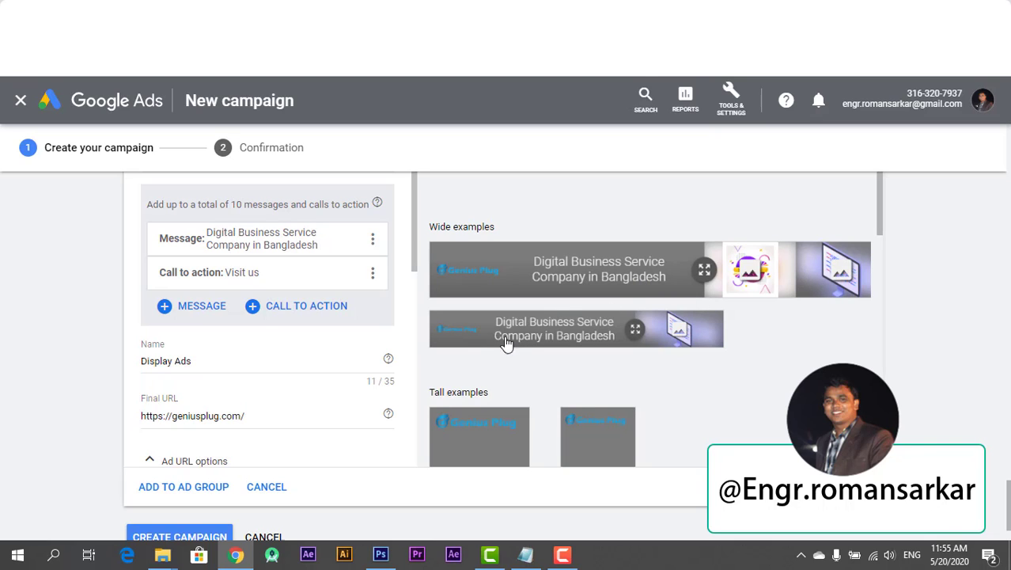
{"action": "scroll", "coordinate": [495, 345], "scroll_direction": "down", "scroll_amount": 1}
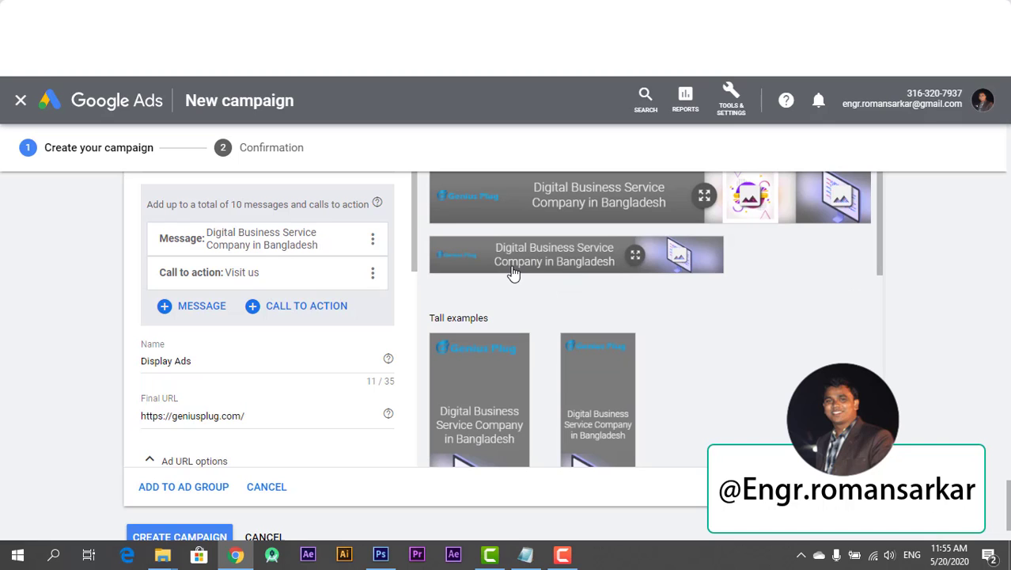
{"action": "scroll", "coordinate": [527, 321], "scroll_direction": "down", "scroll_amount": 3}
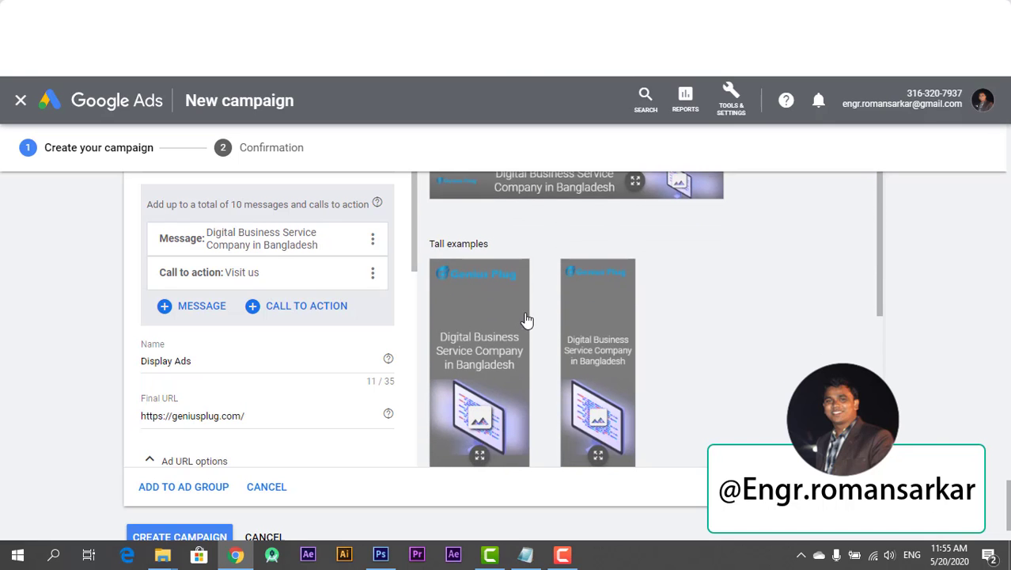
{"action": "scroll", "coordinate": [526, 321], "scroll_direction": "down", "scroll_amount": 1}
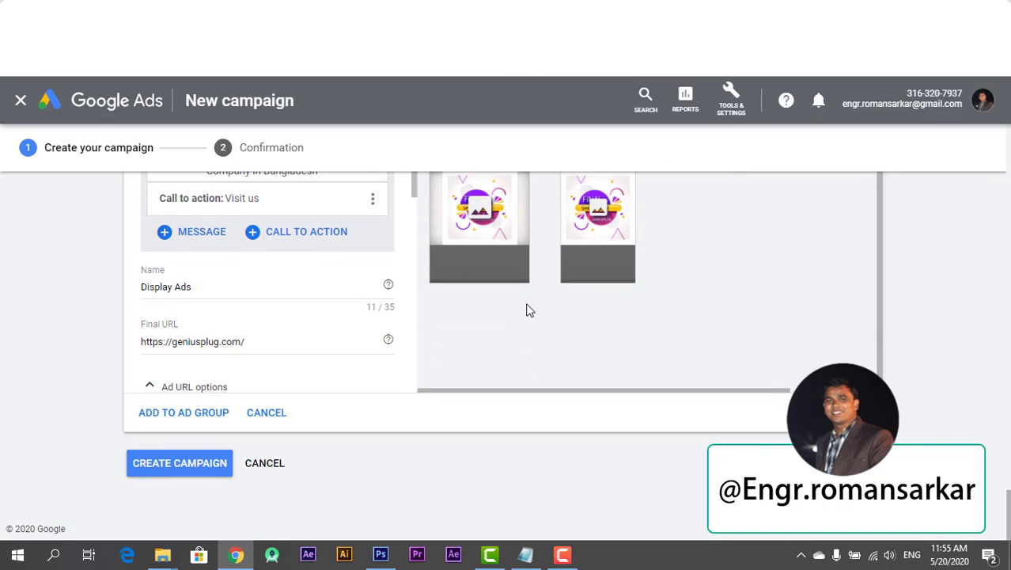
{"action": "scroll", "coordinate": [529, 310], "scroll_direction": "up", "scroll_amount": 2}
{"action": "scroll", "coordinate": [285, 324], "scroll_direction": "up", "scroll_amount": 5}
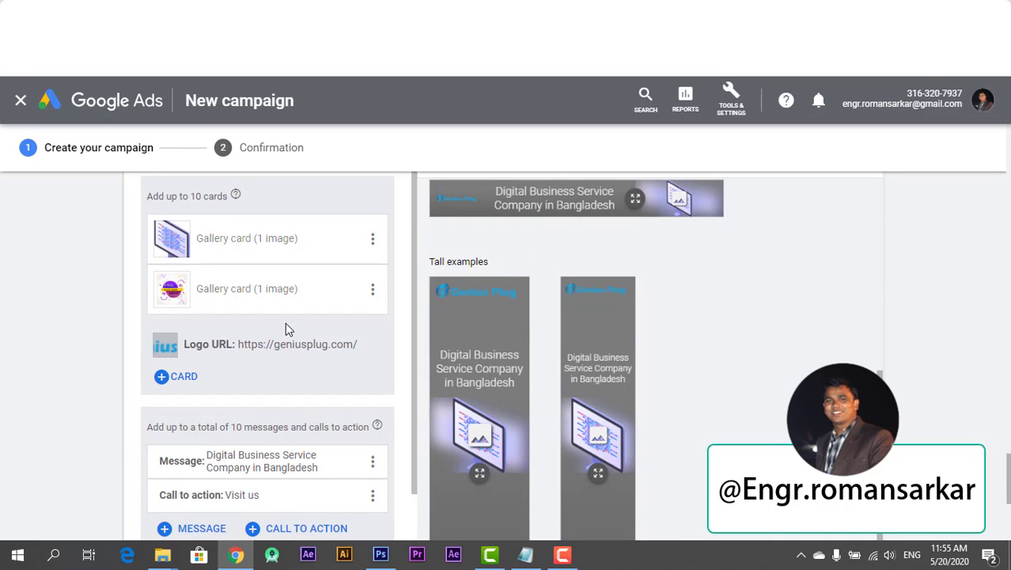
{"action": "scroll", "coordinate": [332, 309], "scroll_direction": "up", "scroll_amount": 1}
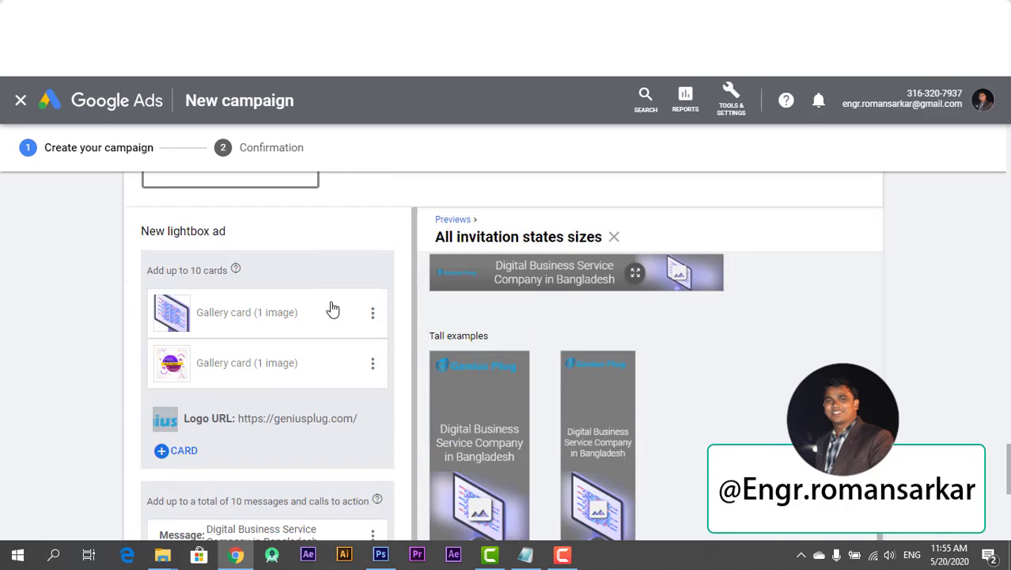
{"action": "scroll", "coordinate": [332, 308], "scroll_direction": "up", "scroll_amount": 1}
- Create the campaign with the Display Ads lightbox ad and continue from the confirmation summary to the campaign
{"action": "scroll", "coordinate": [331, 308], "scroll_direction": "down", "scroll_amount": 4}
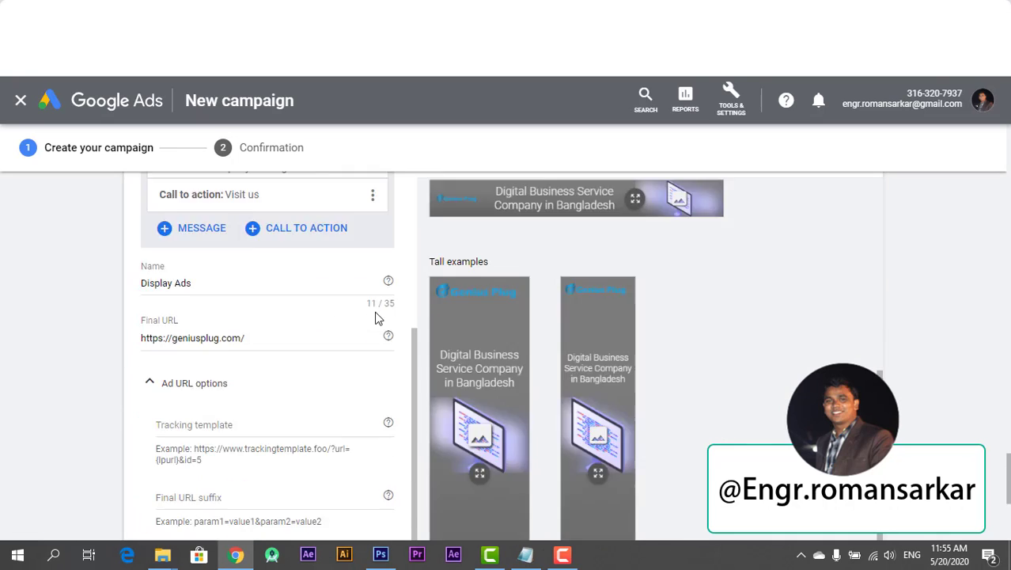
{"action": "scroll", "coordinate": [377, 318], "scroll_direction": "down", "scroll_amount": 4}
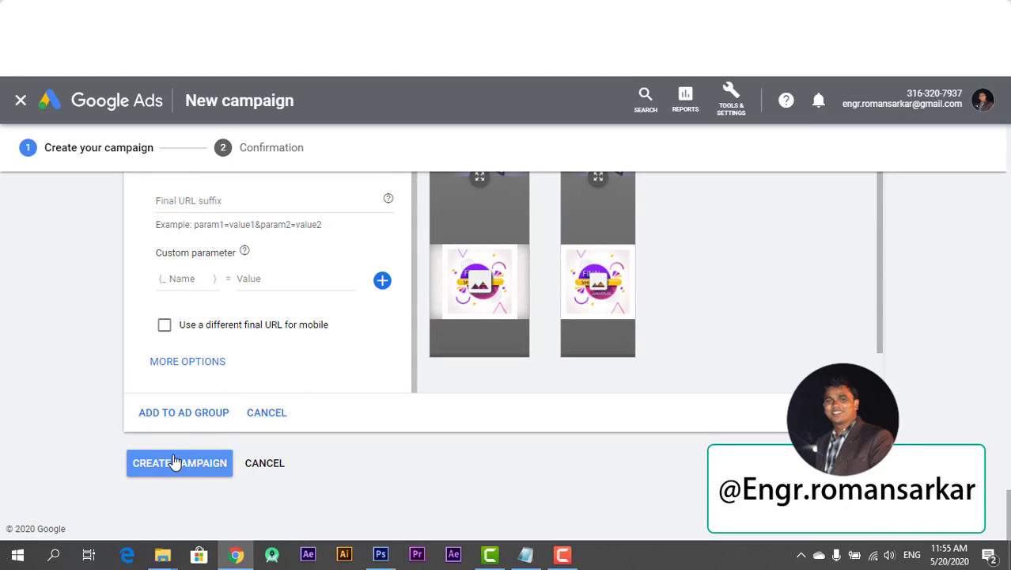
{"action": "left_click", "coordinate": [175, 462]}
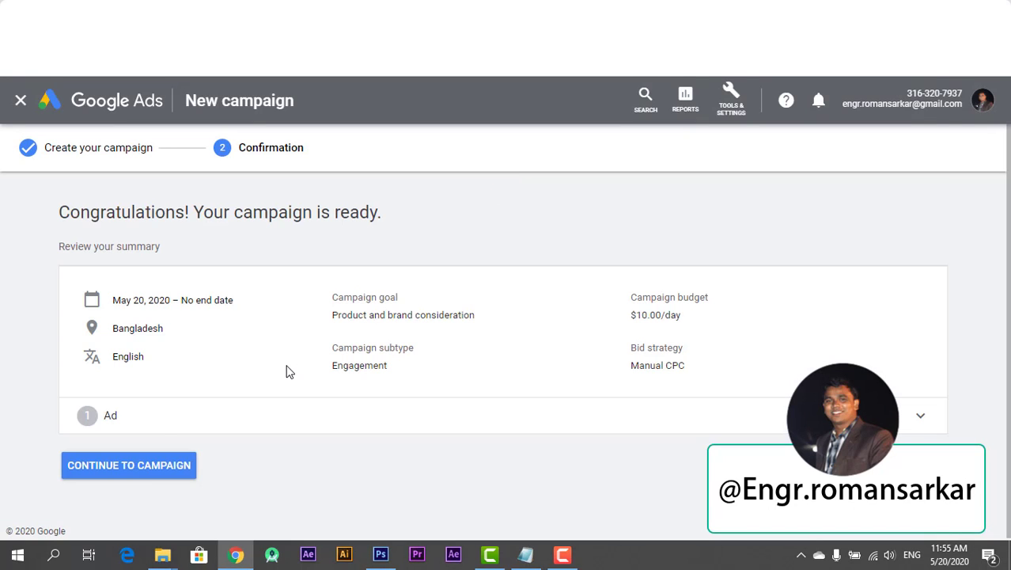
{"action": "left_click", "coordinate": [145, 475]}
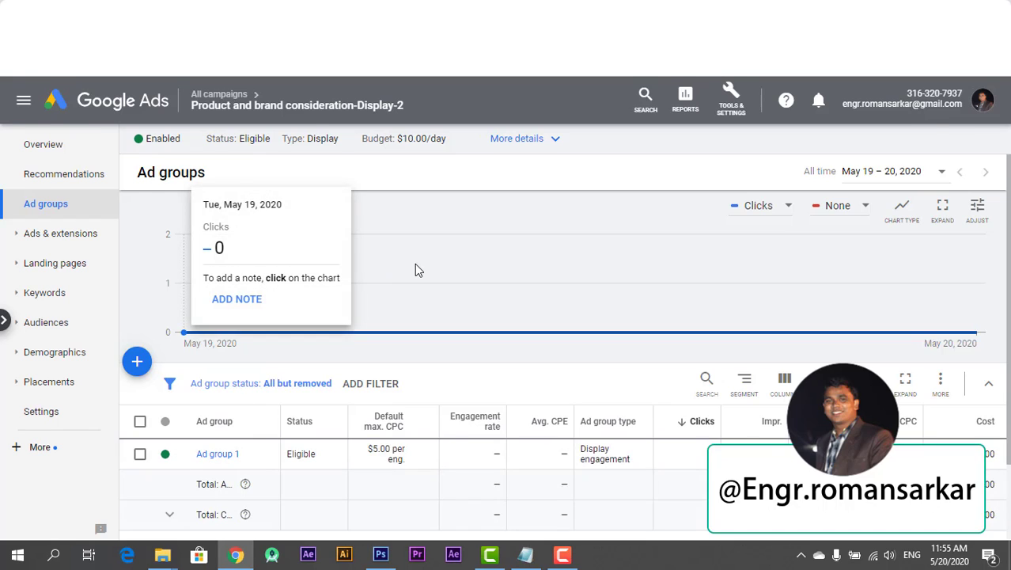
- Review the new campaign's ad groups table and hide the account's billing information alert
{"action": "scroll", "coordinate": [414, 263], "scroll_direction": "down", "scroll_amount": 3}
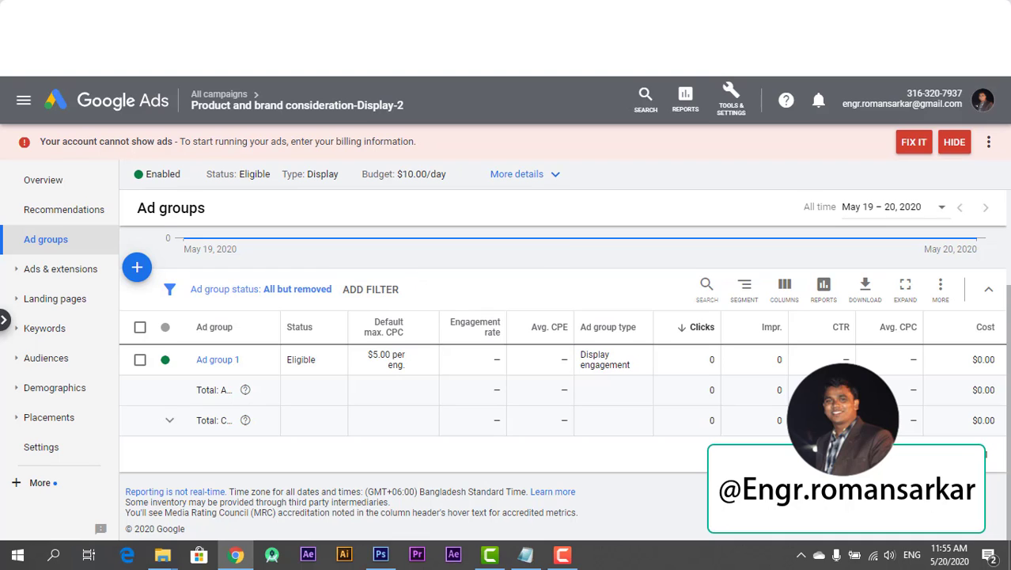
{"action": "left_click", "coordinate": [954, 142]}
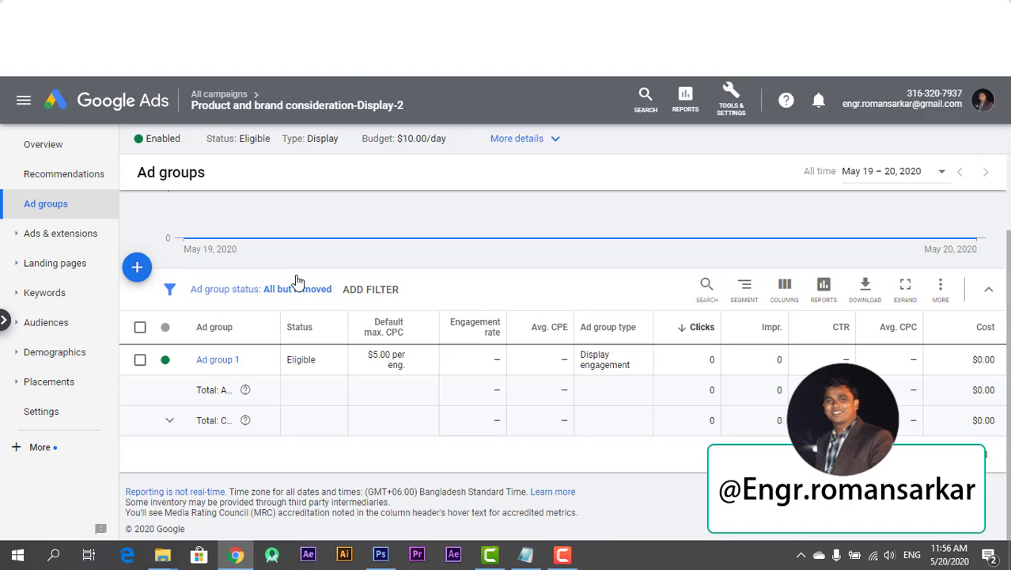
- Pause the Product and brand consideration-Display-2 campaign in the list of all campaigns
{"action": "left_click", "coordinate": [220, 95]}
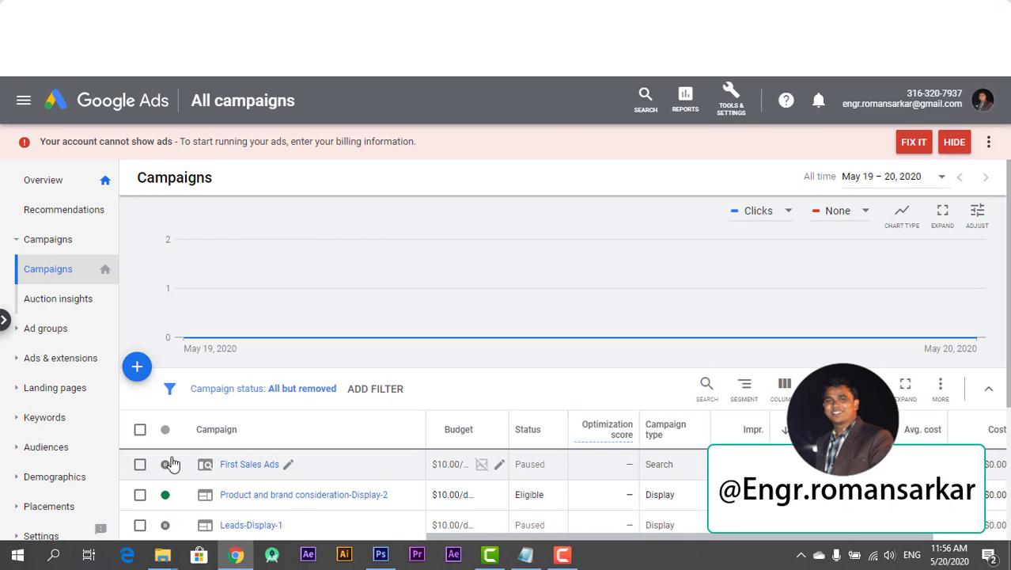
{"action": "left_click", "coordinate": [171, 505]}
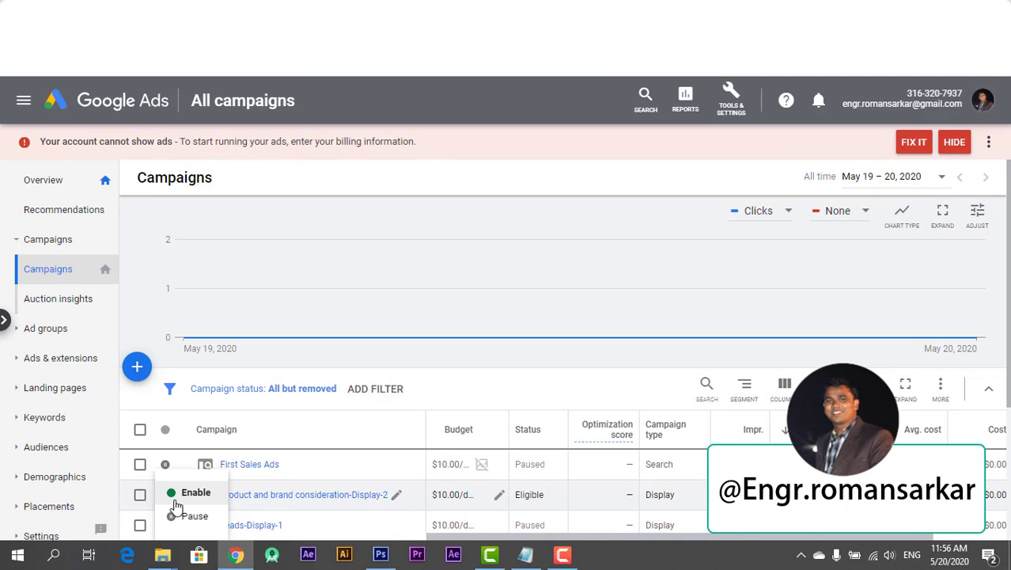
{"action": "left_click", "coordinate": [186, 524]}
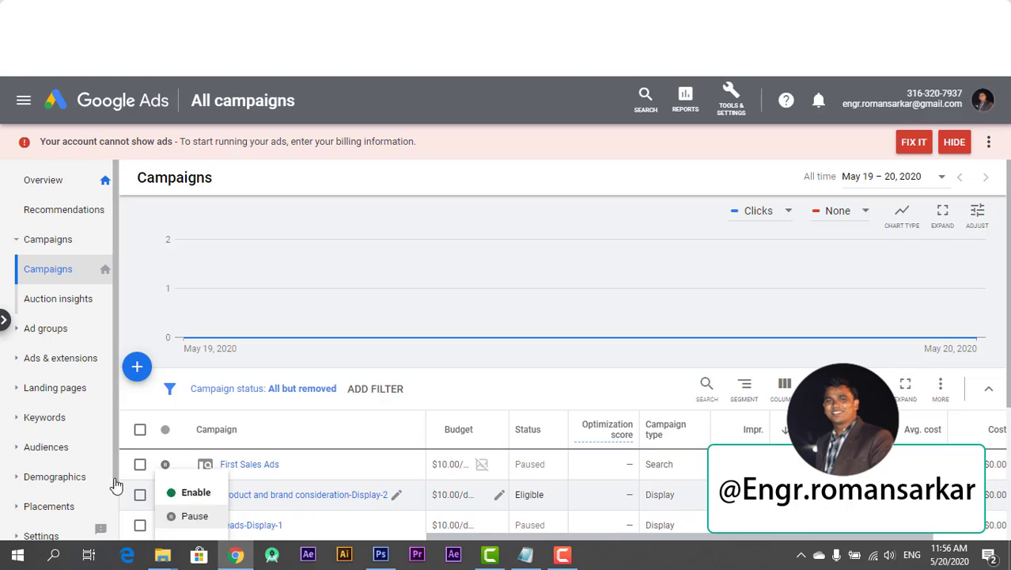